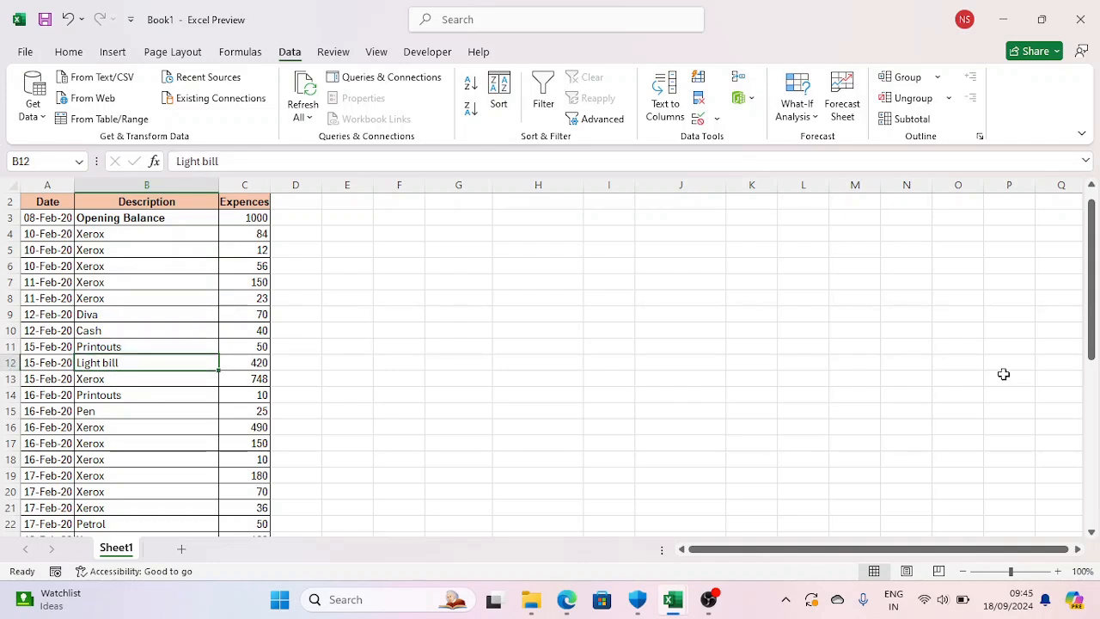
- Copy the description entries from B4 down to the last row and paste them into column H starting at H4
click(164, 218)
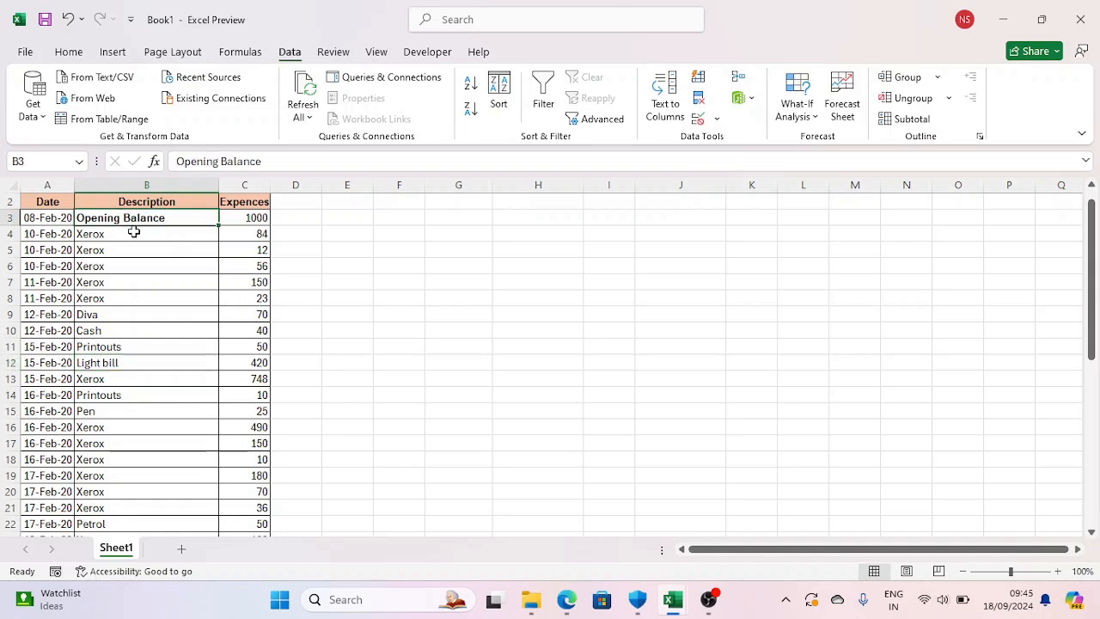
click(133, 232)
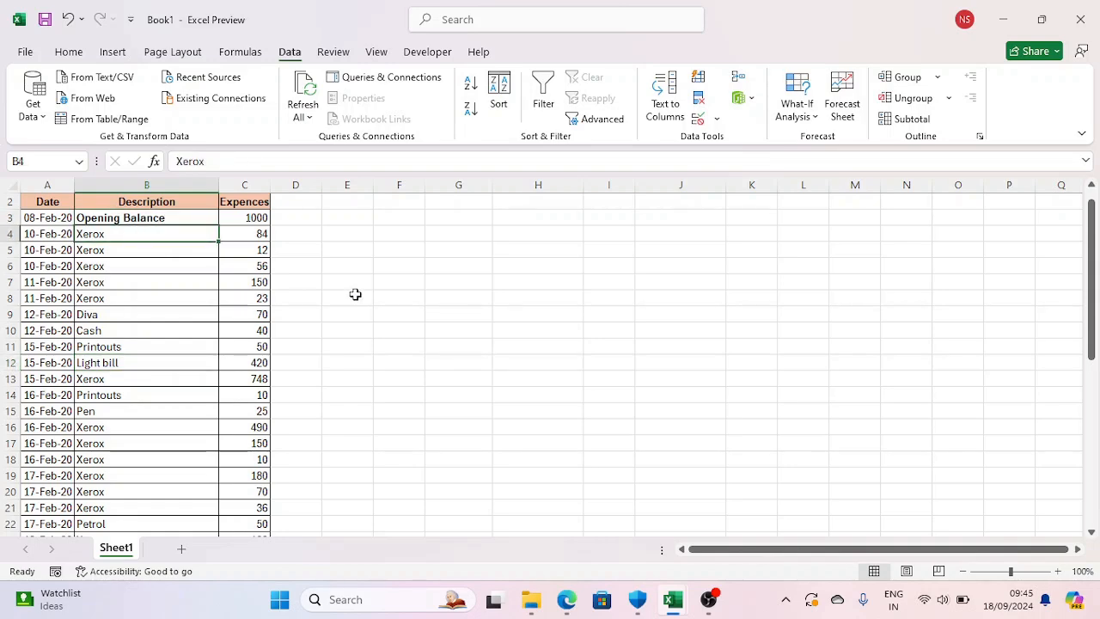
key(ctrl+shift+Down)
key(ctrl+c)
key(Right)
key(Right)
key(Right)
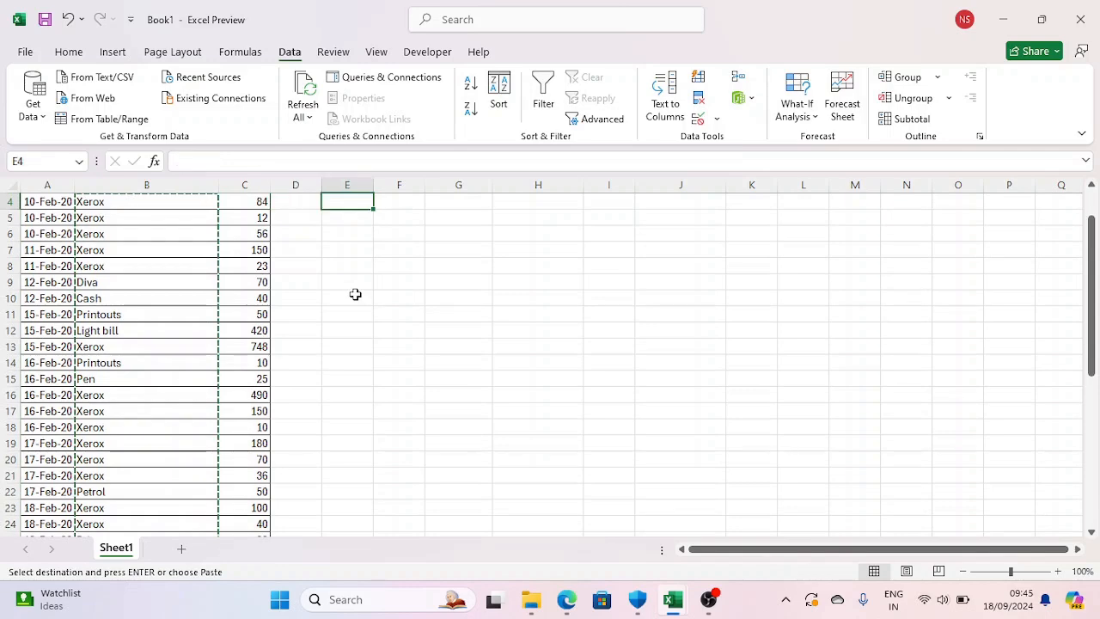
key(Right)
key(Right)
key(Right)
scroll(355, 294, up, 1)
key(ctrl+v)
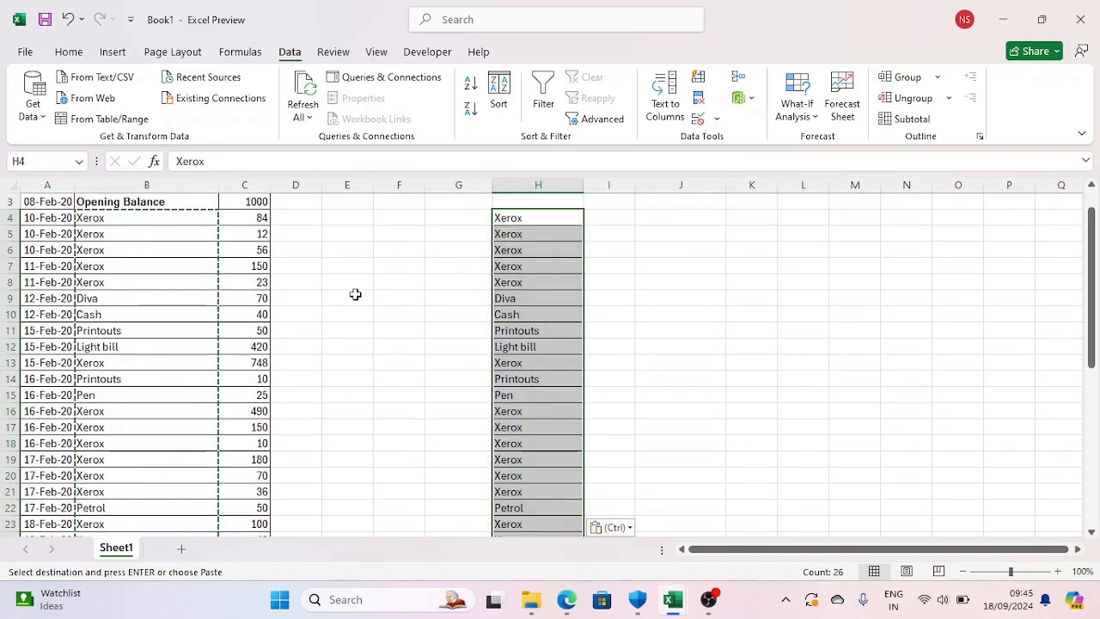
scroll(355, 293, up, 1)
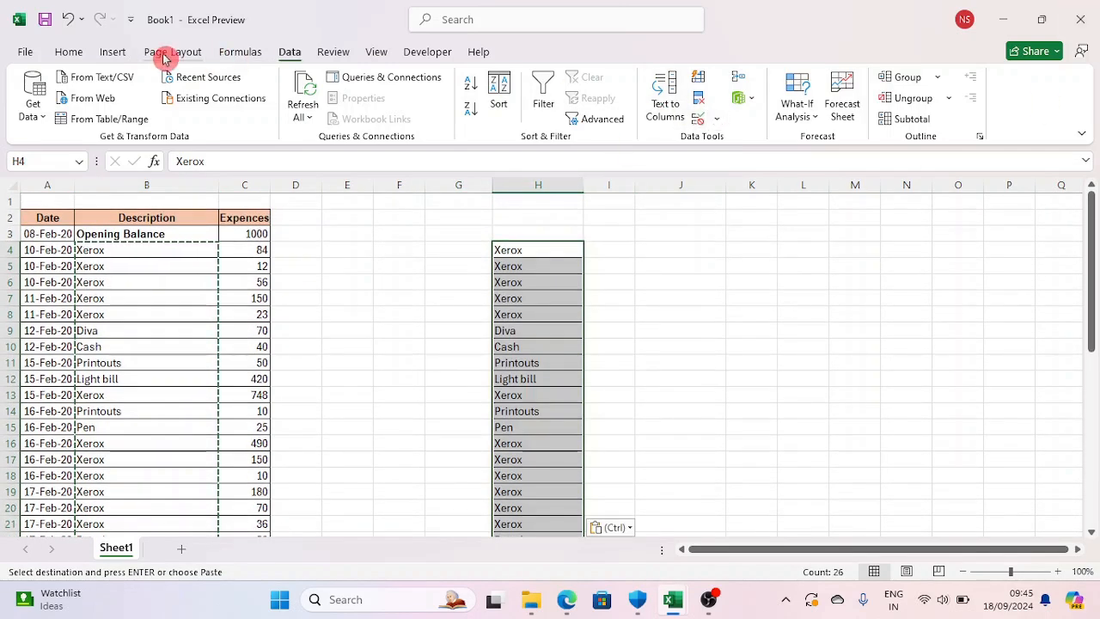
- Remove the duplicate values from the pasted list in column H, treating the data as having no headers
click(701, 102)
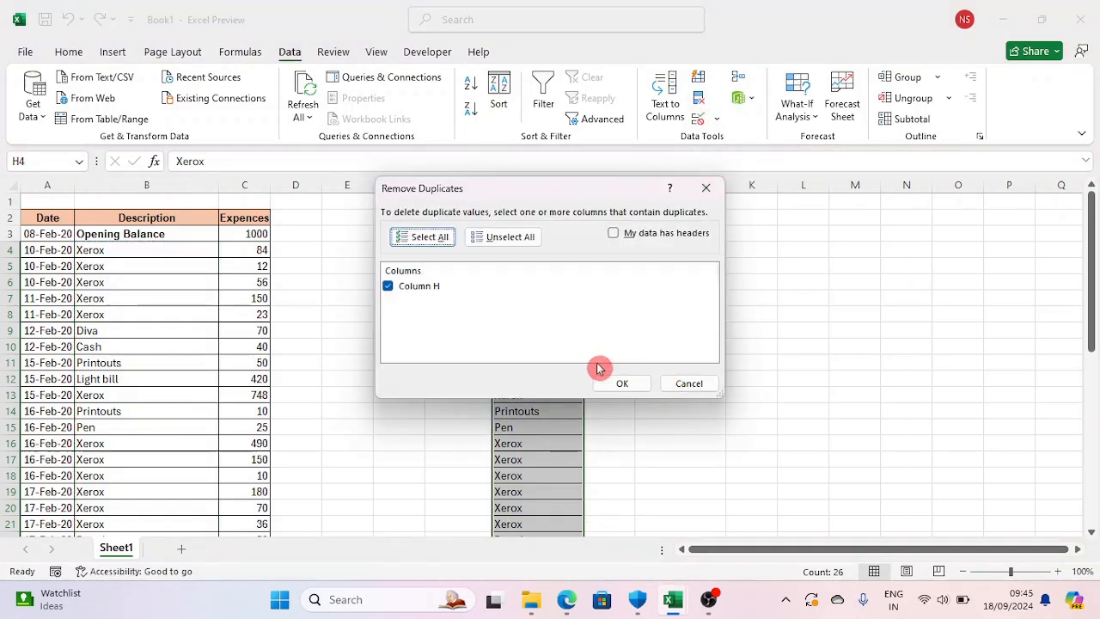
click(627, 383)
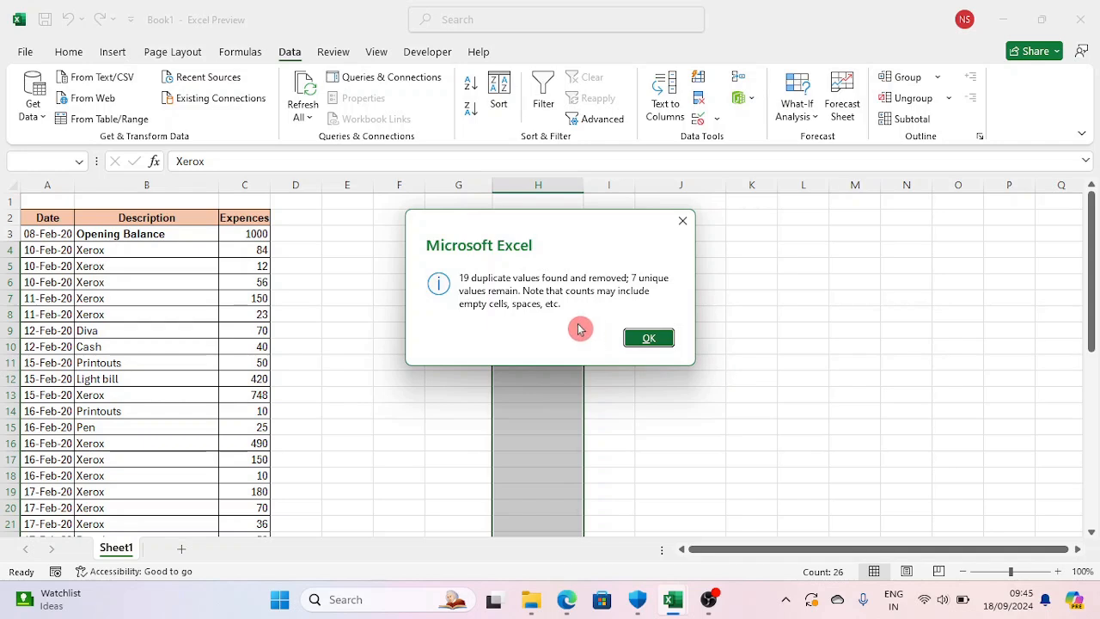
click(652, 340)
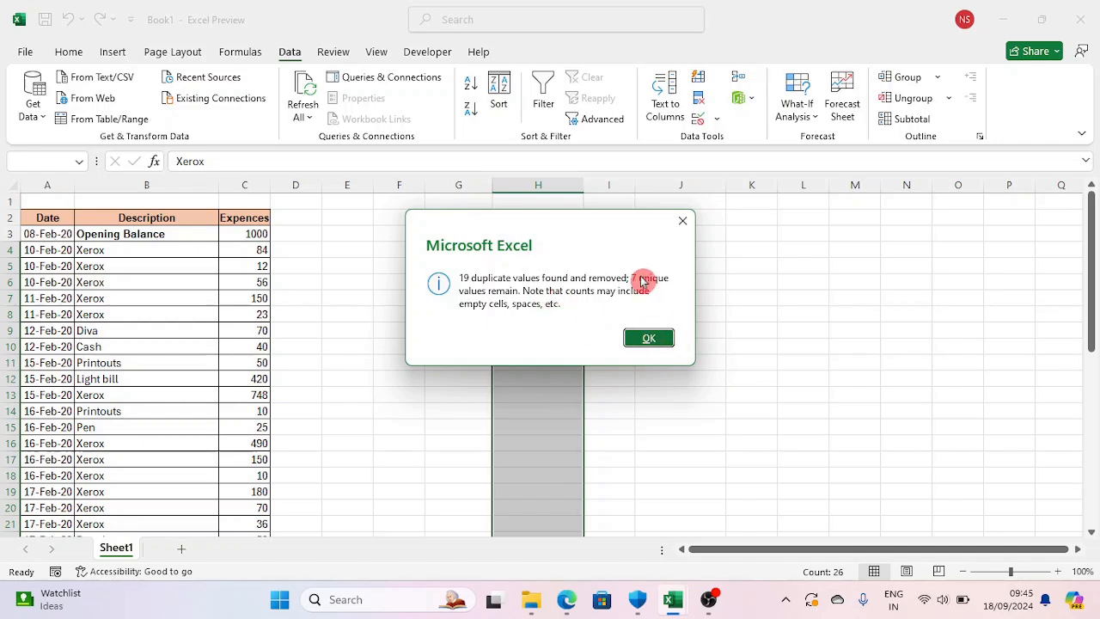
click(651, 337)
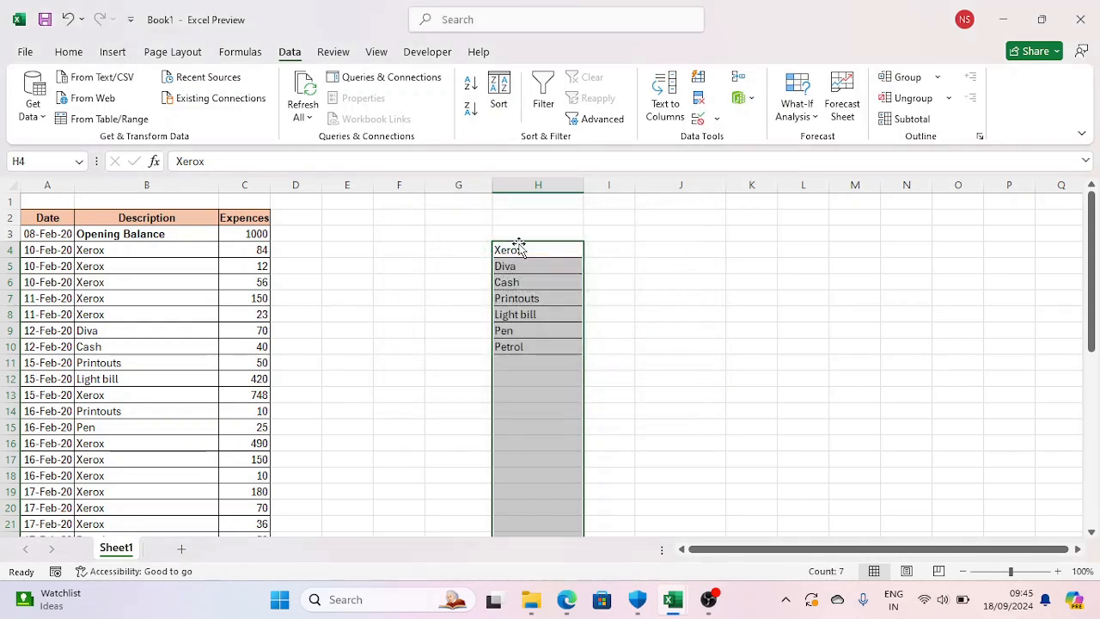
- Clear all contents and formatting from the de-duplicated list in H4:H11
drag(520, 249, 550, 363)
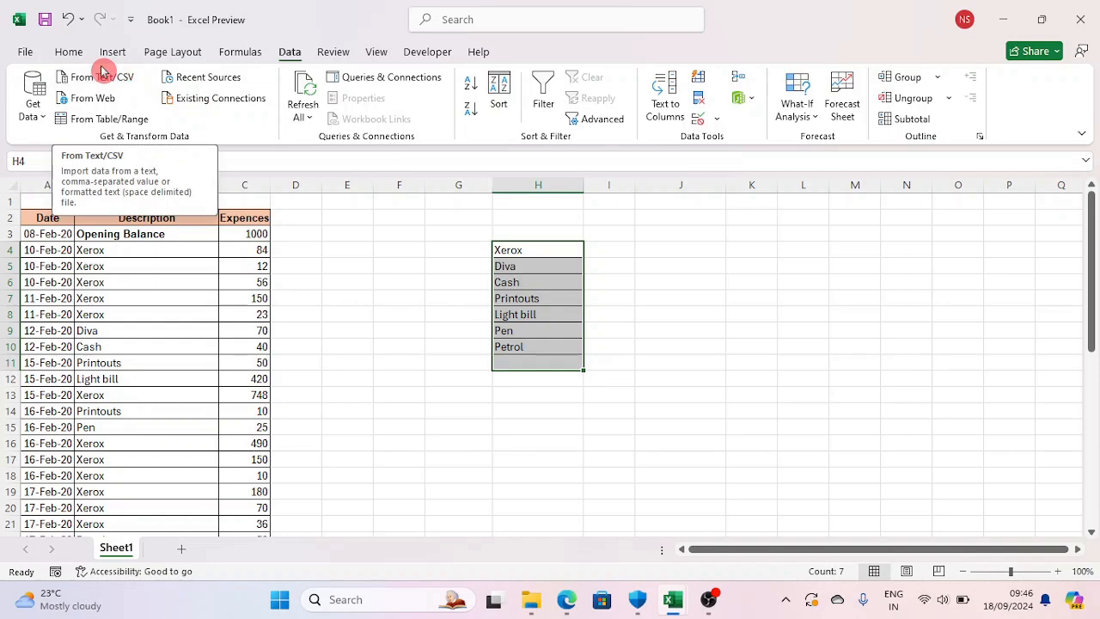
click(69, 53)
click(884, 125)
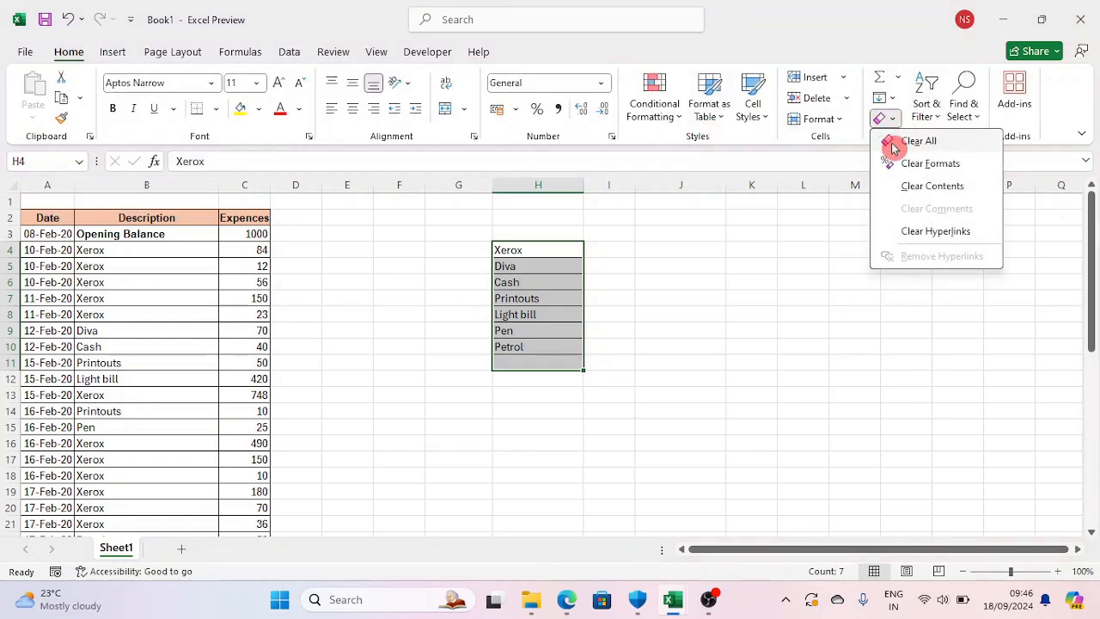
click(912, 141)
- Enter the formula =UNIQUE(B3:B29) in H4 to list the distinct descriptions, and select its results in column H
click(515, 251)
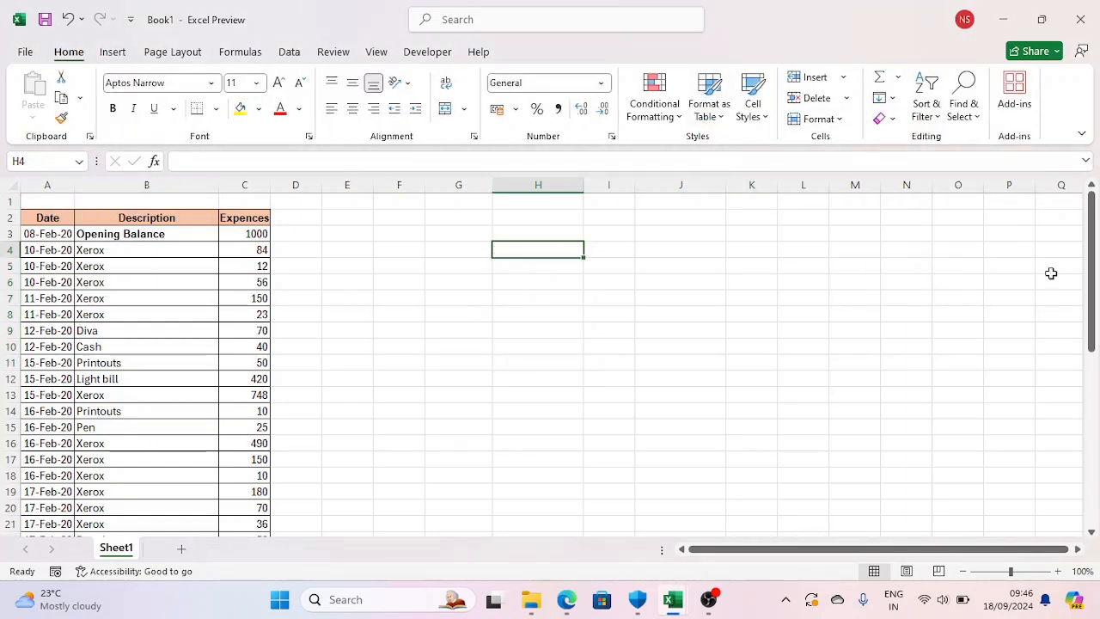
text(=uni)
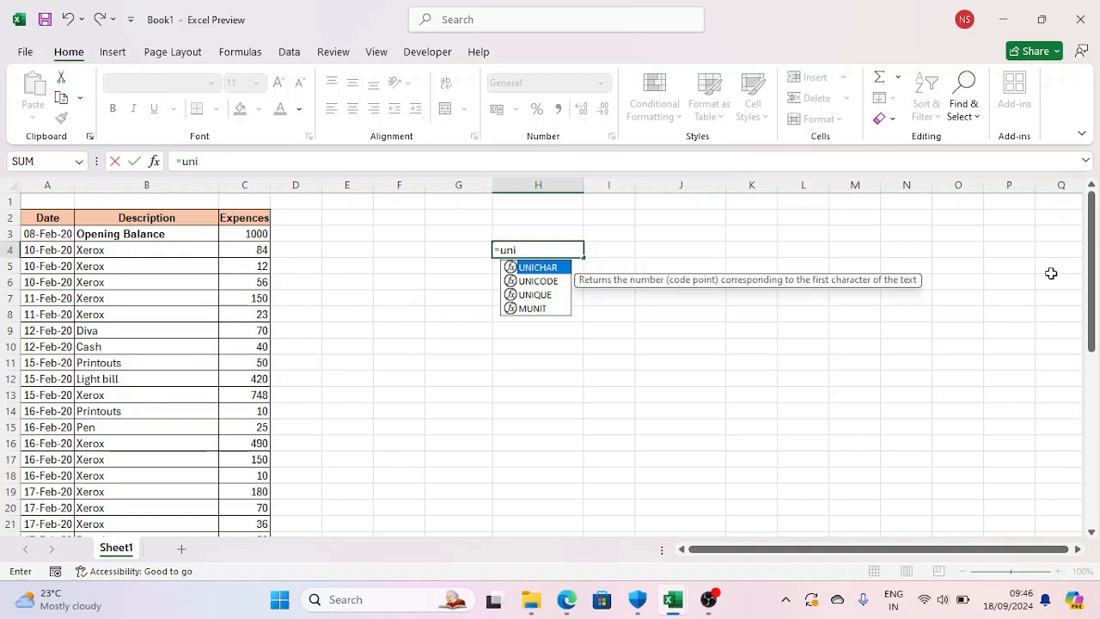
key(Down)
key(Down)
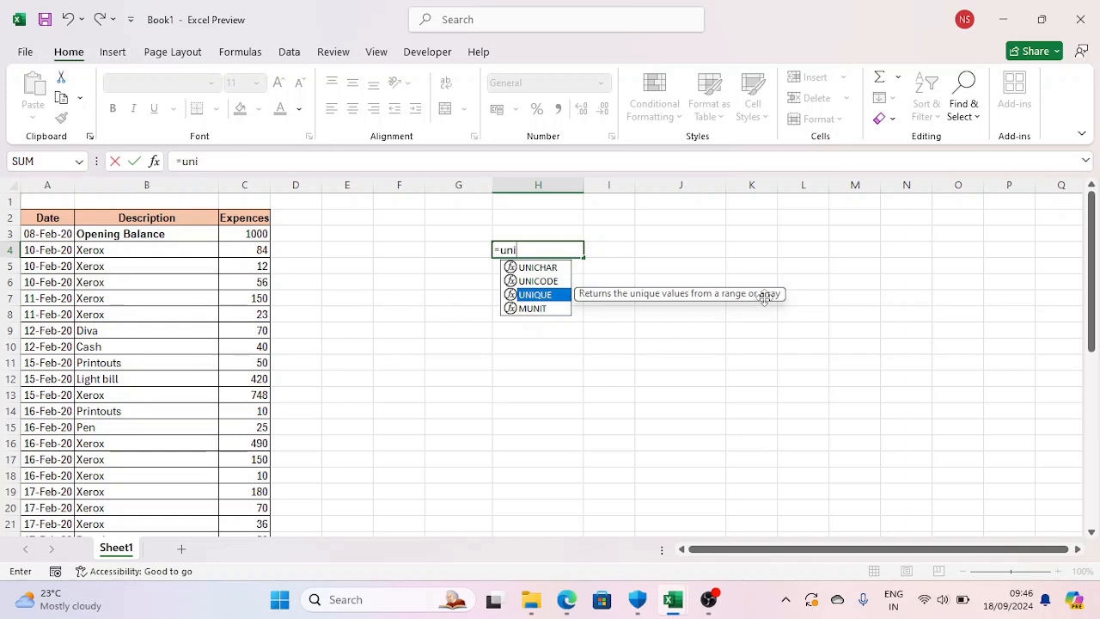
key(Tab)
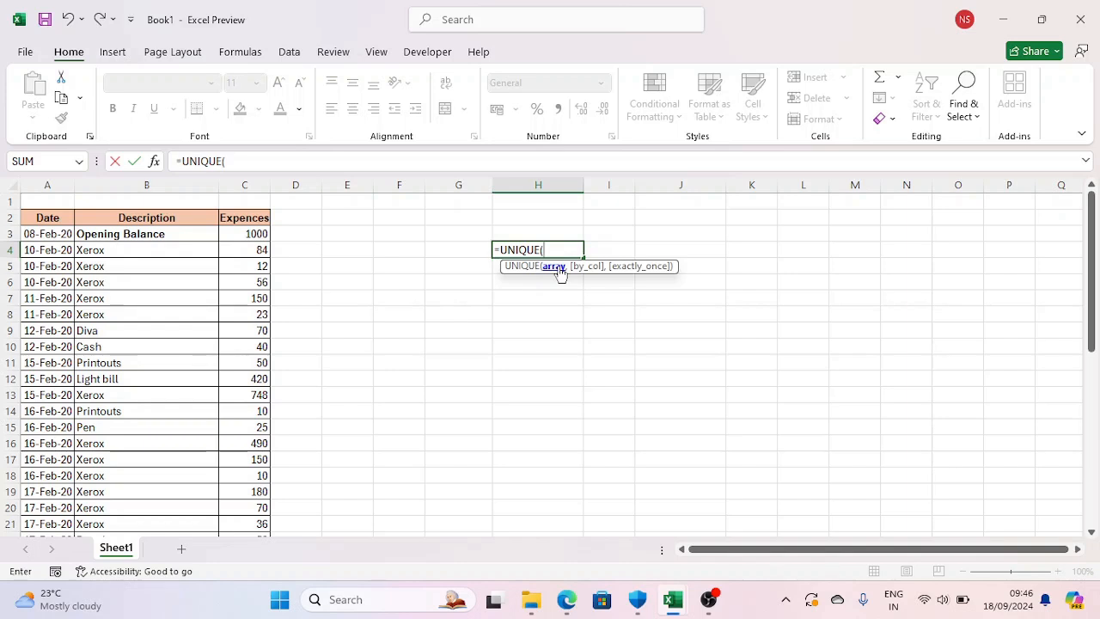
click(124, 234)
key(ctrl+shift+Down)
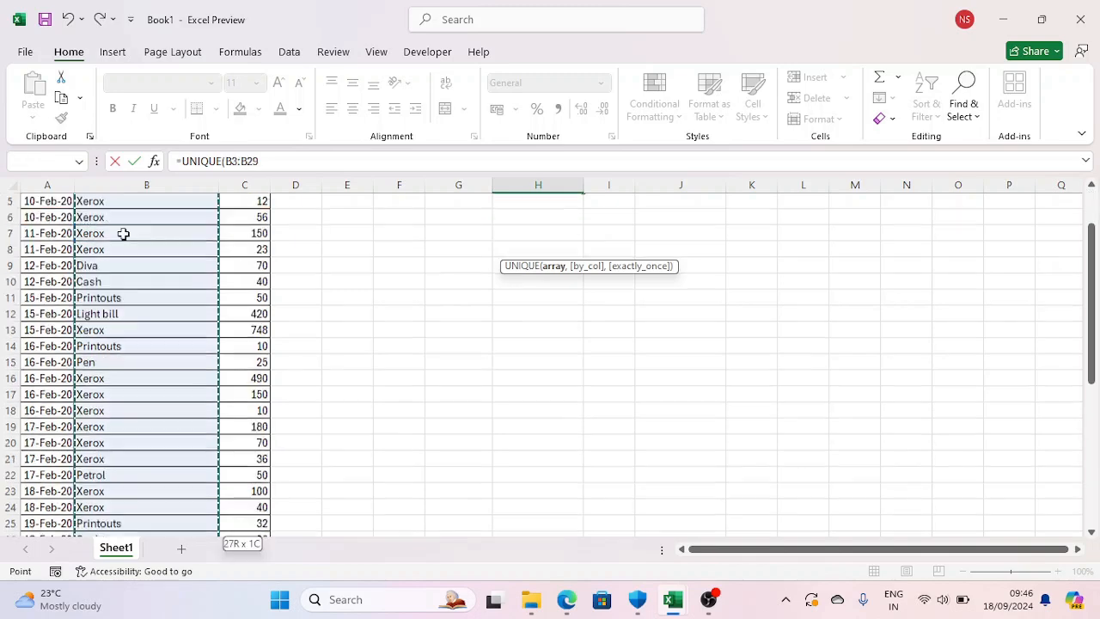
scroll(124, 233, down, 1)
scroll(123, 234, up, 3)
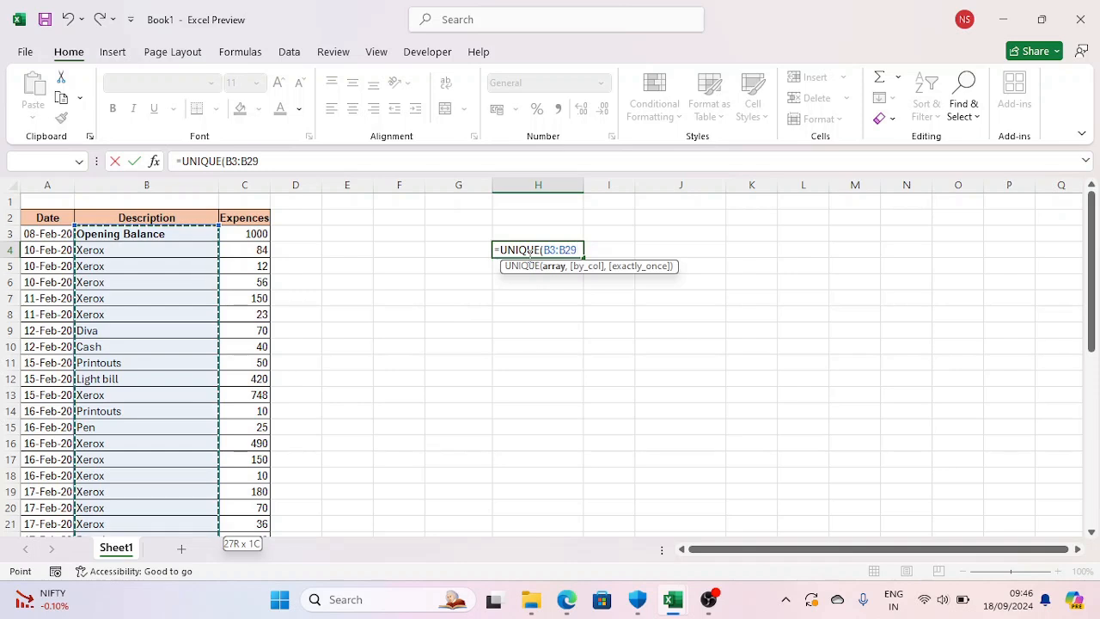
text())
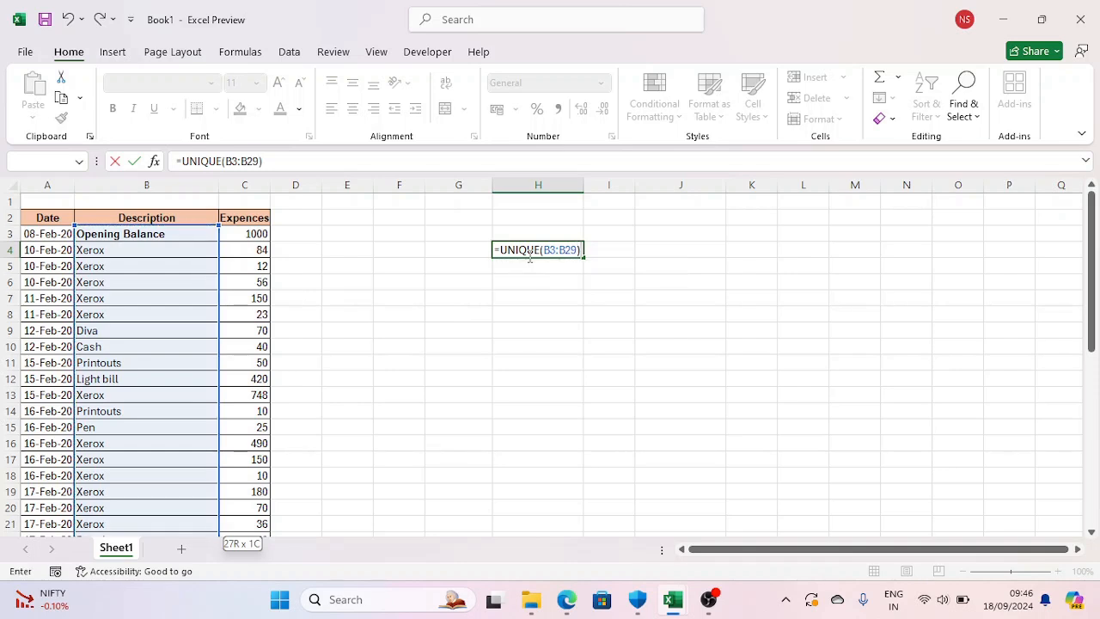
key(Return)
click(532, 249)
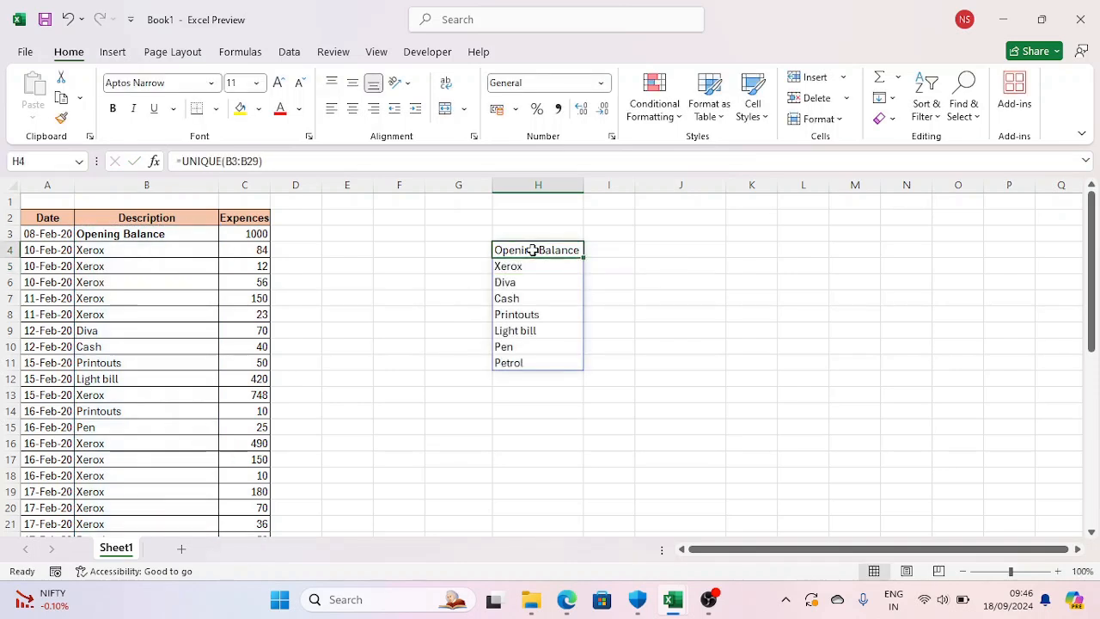
shift+click(521, 365)
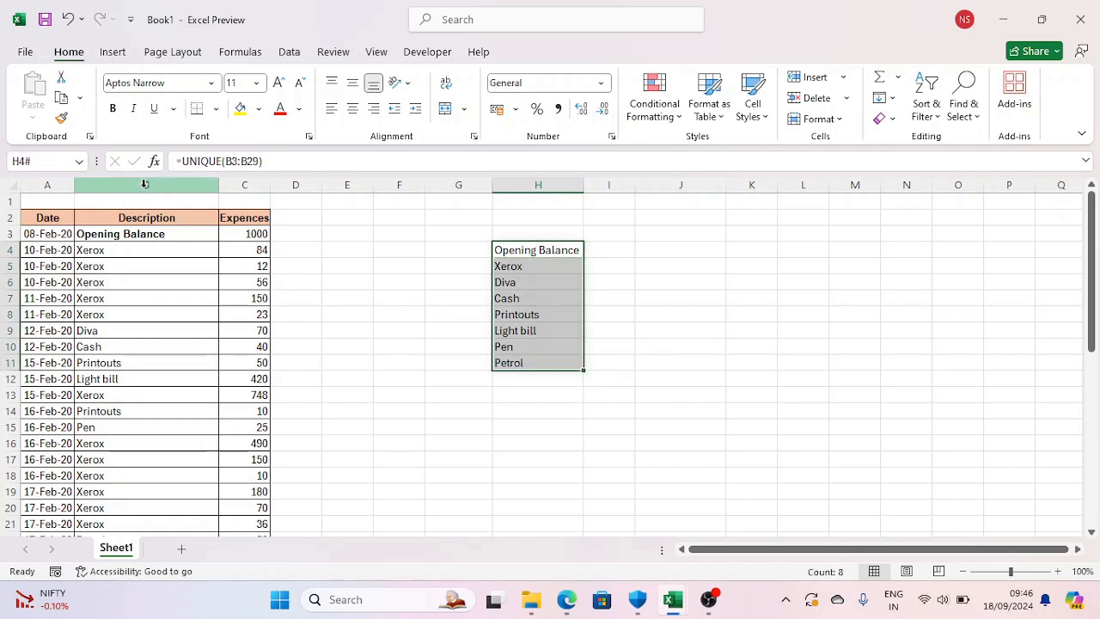
click(538, 184)
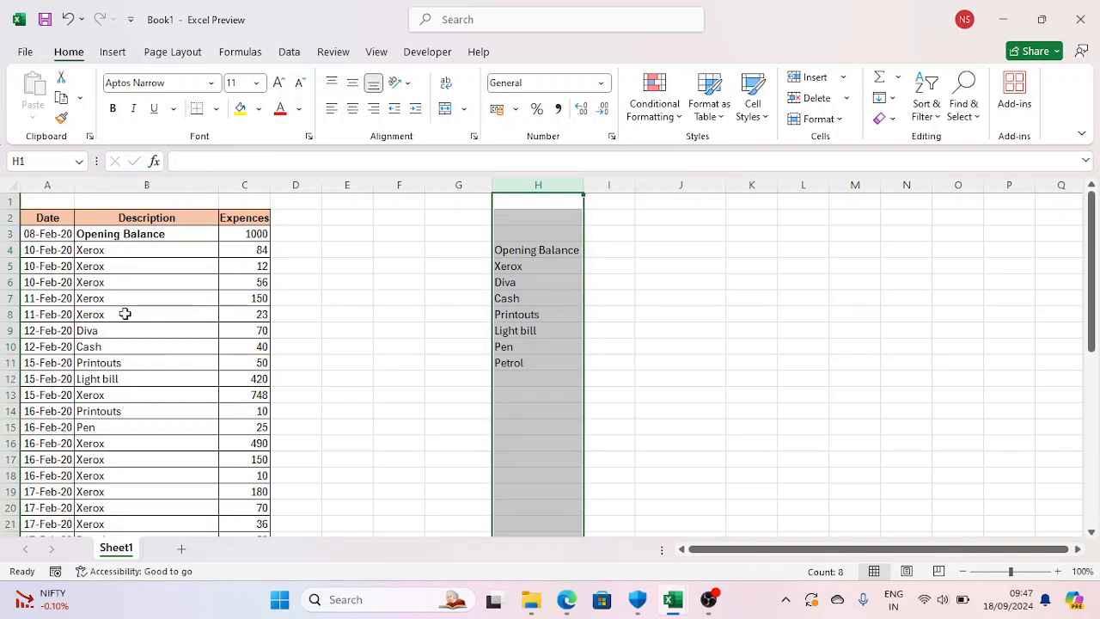
- Replace the description in B8 with File and check the unique list in column H
click(126, 314)
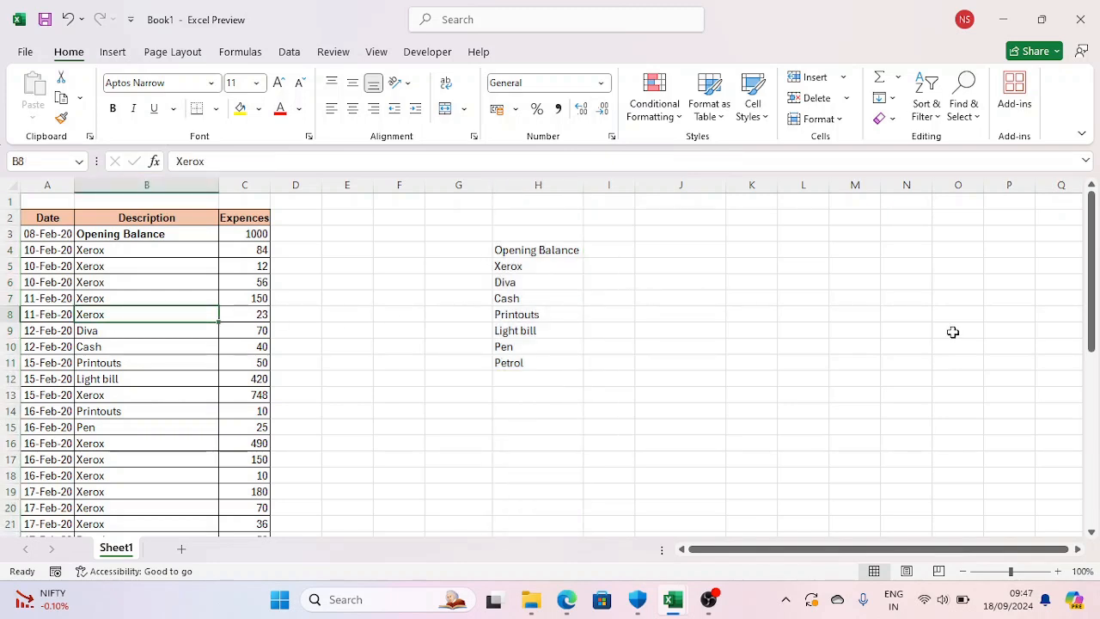
text(File)
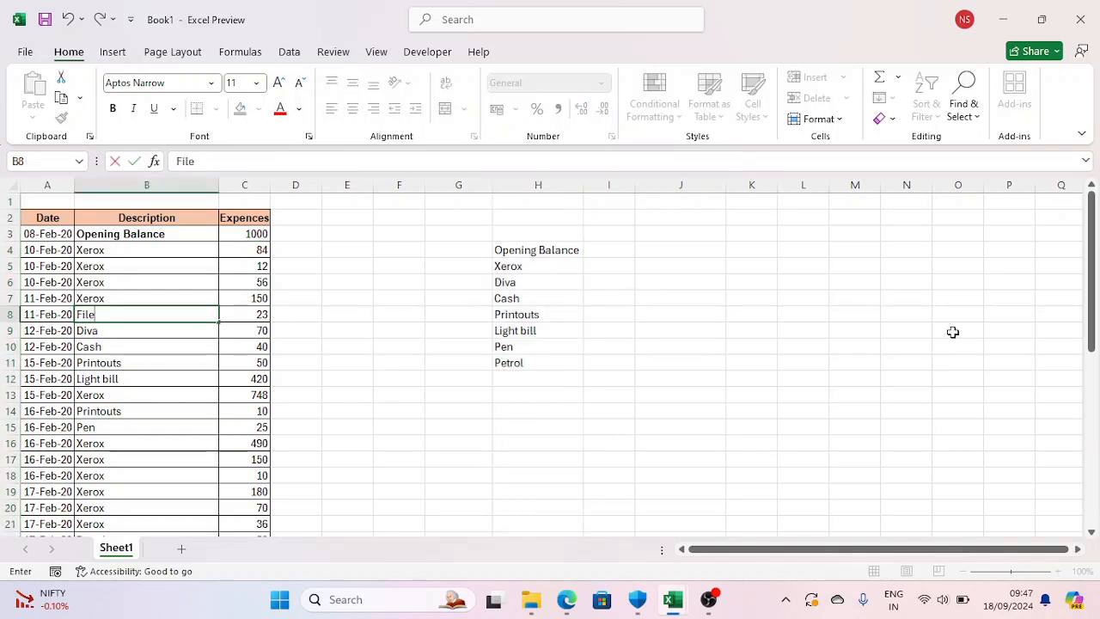
key(Return)
click(546, 281)
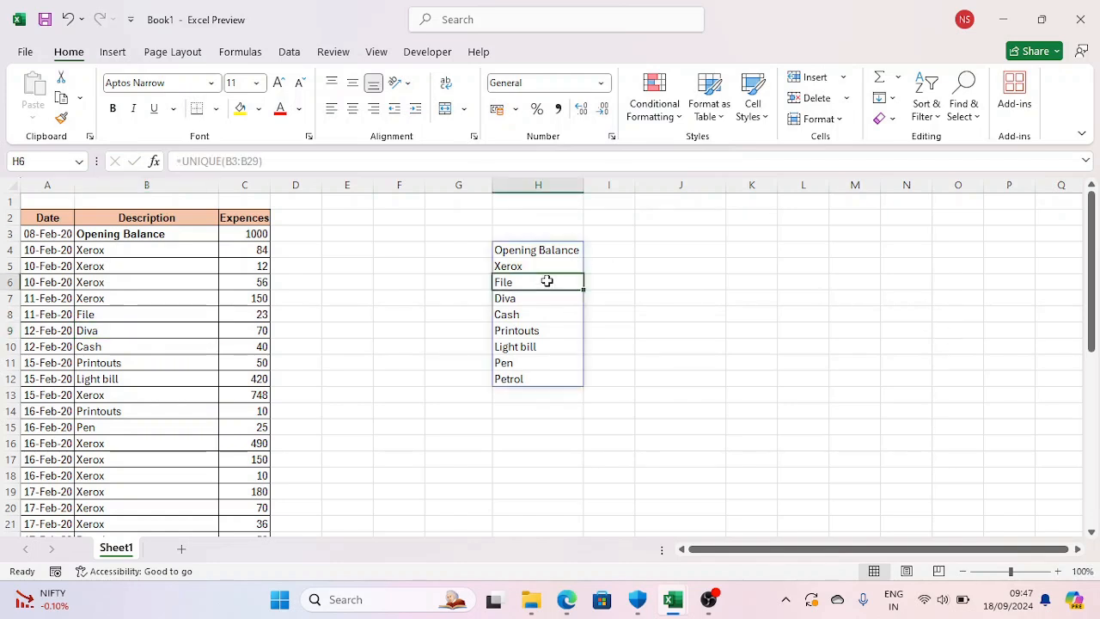
- Copy the Xerox description from B7 over B8, and select the unique list in column H
click(105, 299)
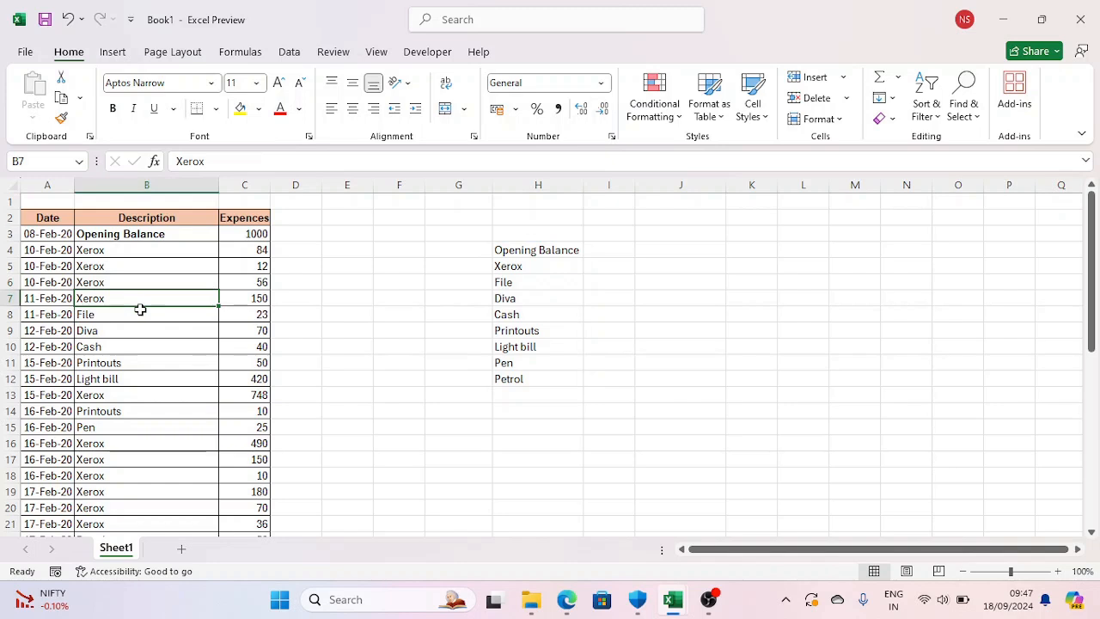
key(ctrl+c)
click(111, 315)
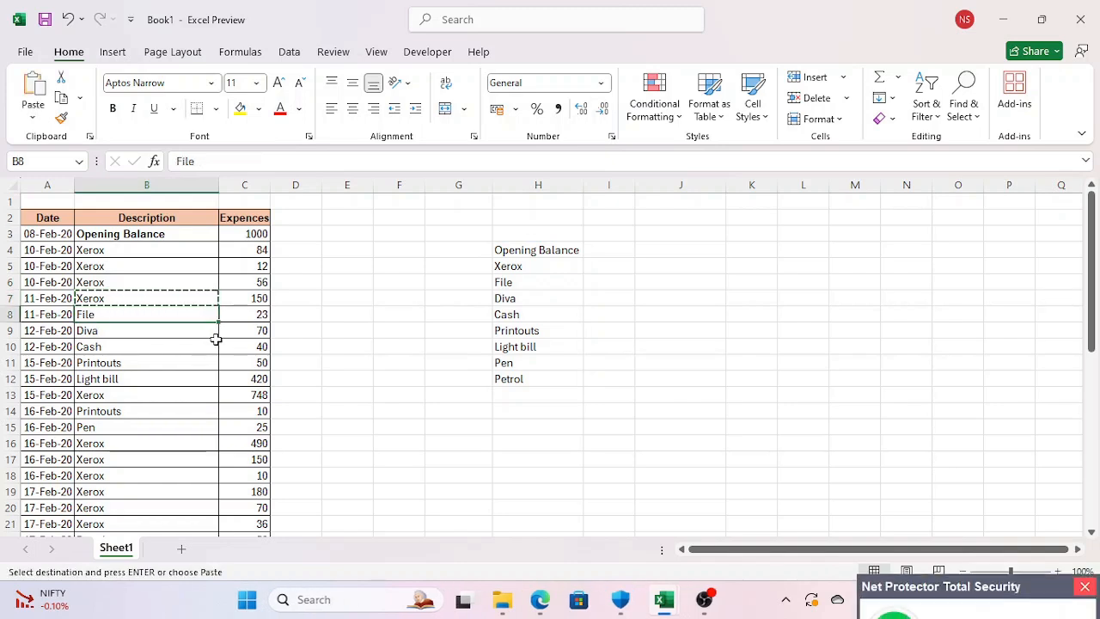
key(ctrl+v)
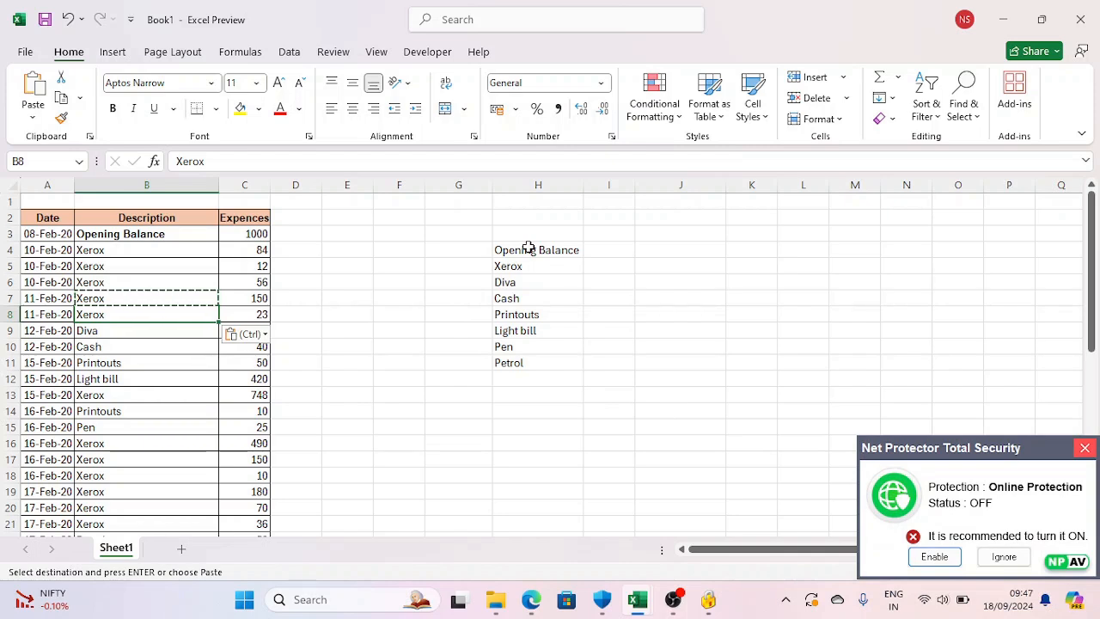
drag(528, 248, 516, 360)
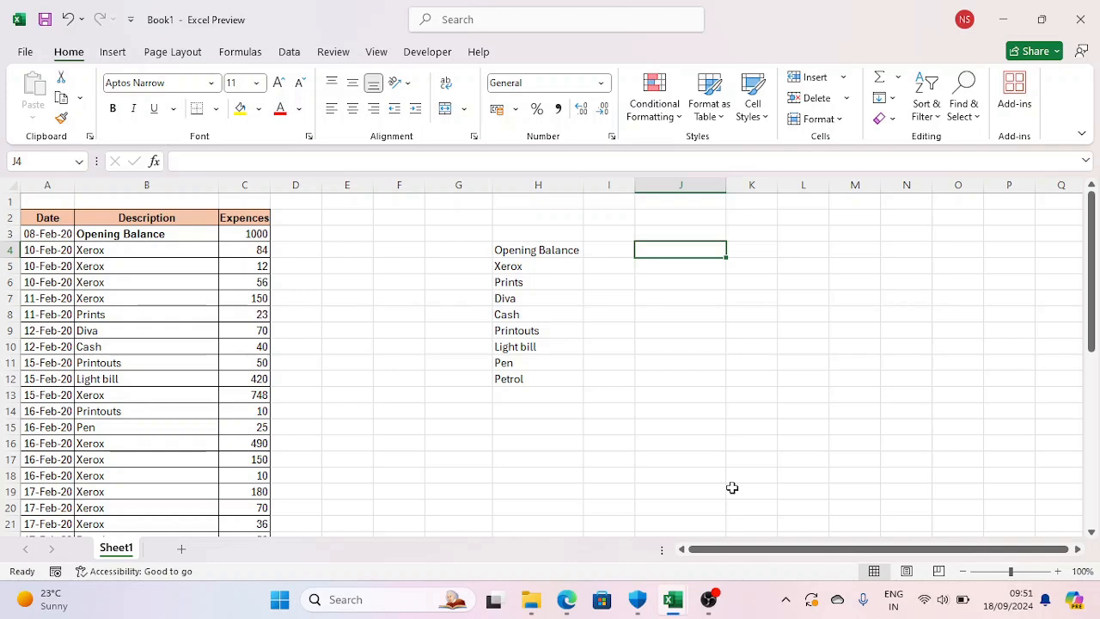
- Start a UNIQUE formula in J4 with the Date and Description range A2:B29 as its array
text(=uni)
key(Down)
key(Down)
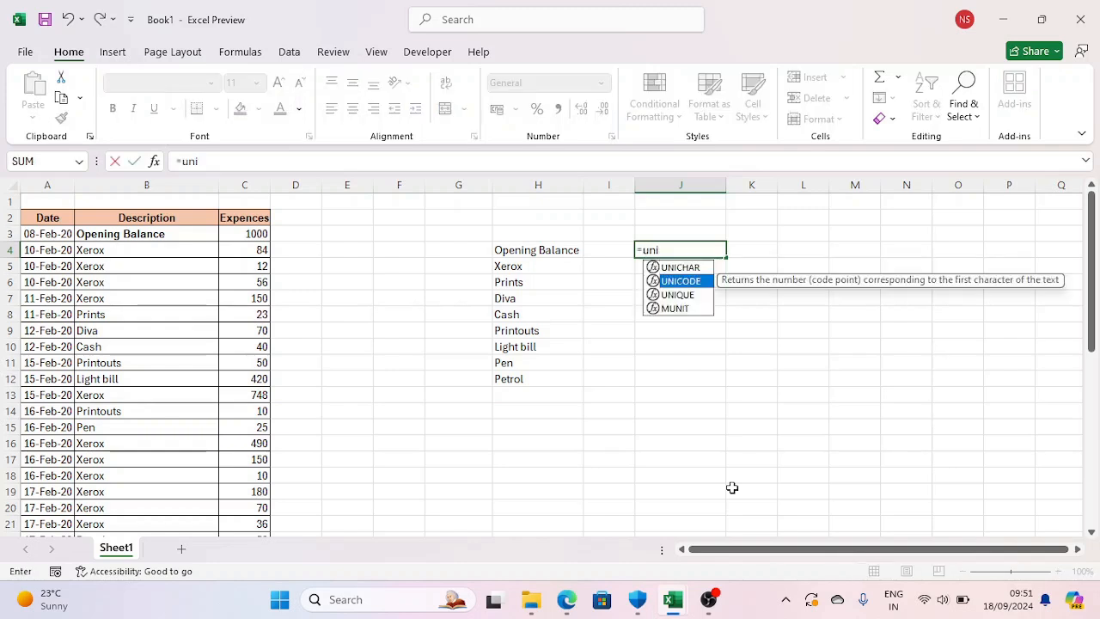
key(Tab)
key(ctrl+Left)
key(ctrl+Left)
key(ctrl+Left)
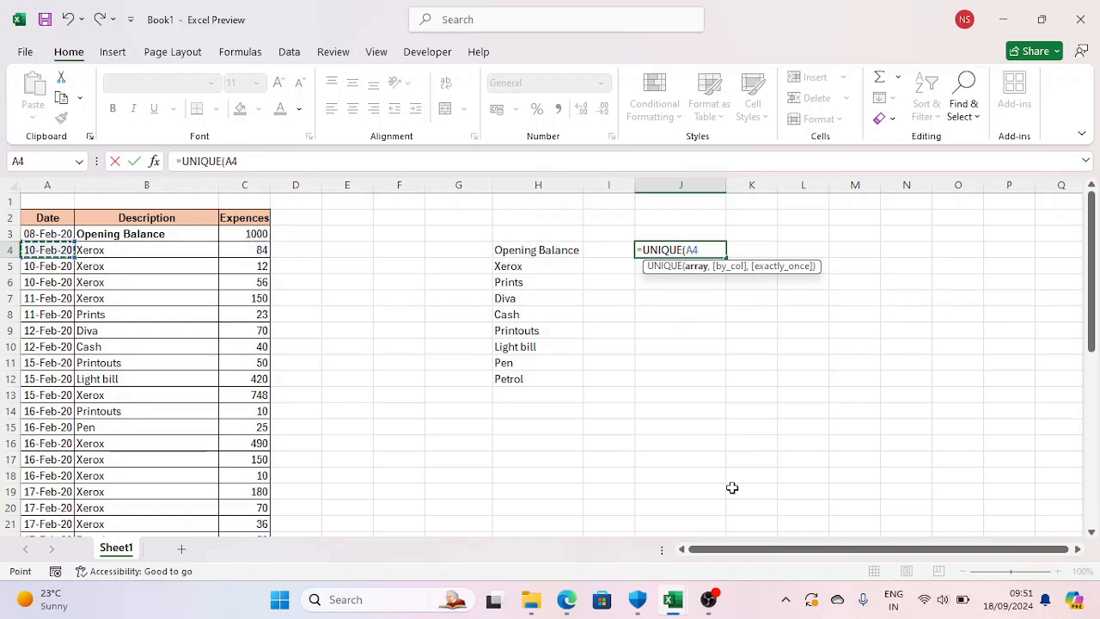
key(Up)
key(Up)
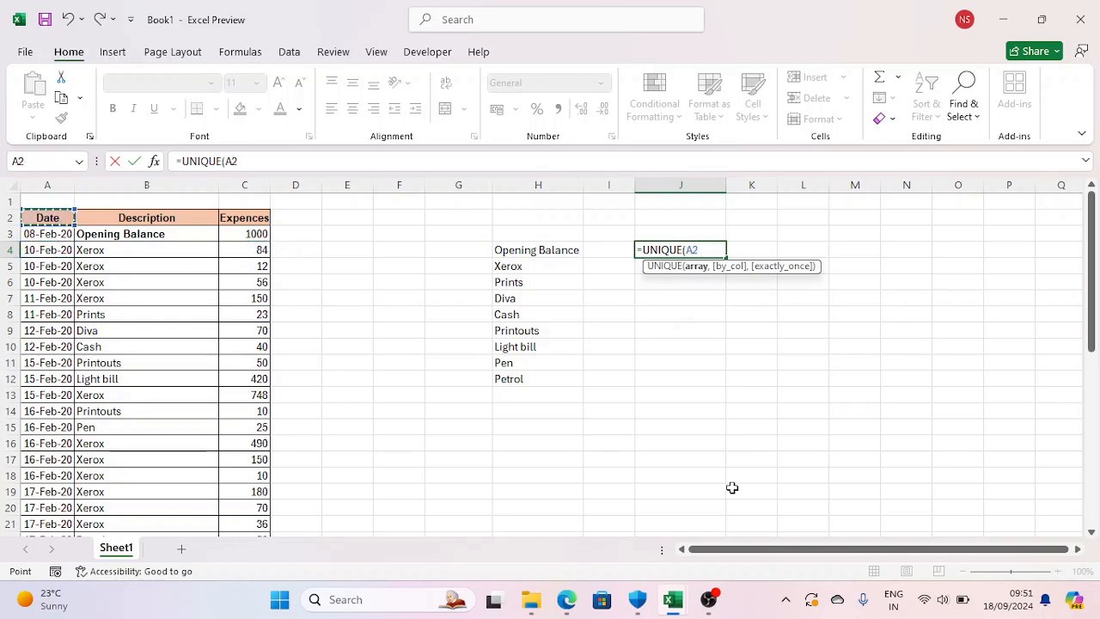
key(shift+Right)
key(ctrl+shift+Down)
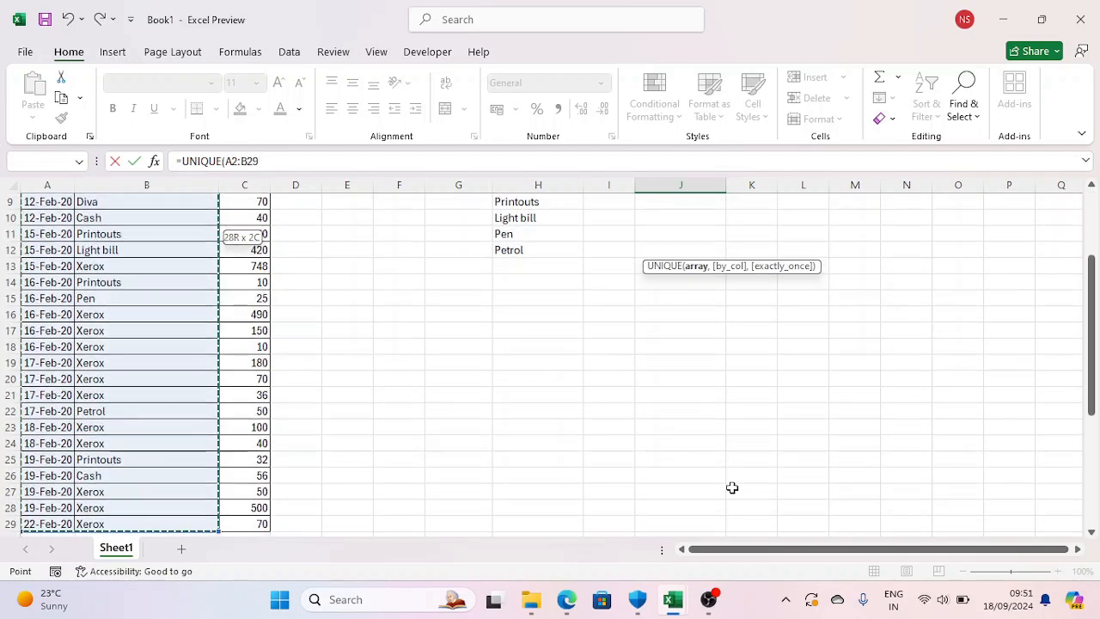
scroll(731, 487, up, 3)
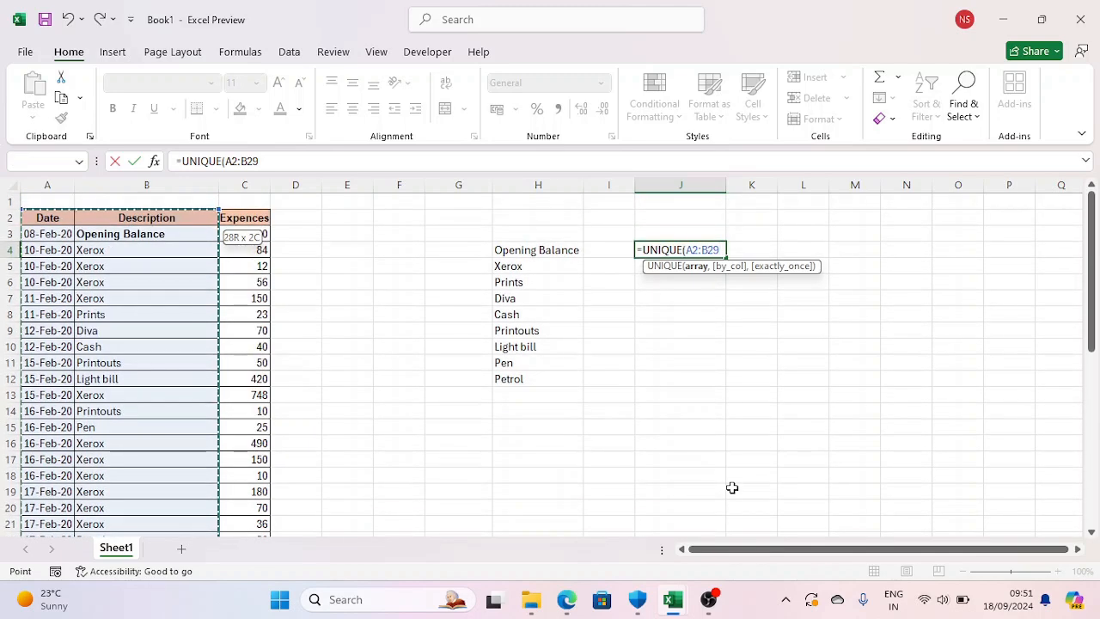
- Set the formula's by_col argument to FALSE for unique rows and complete =UNIQUE(A2:B29,FALSE) in J4
text(,)
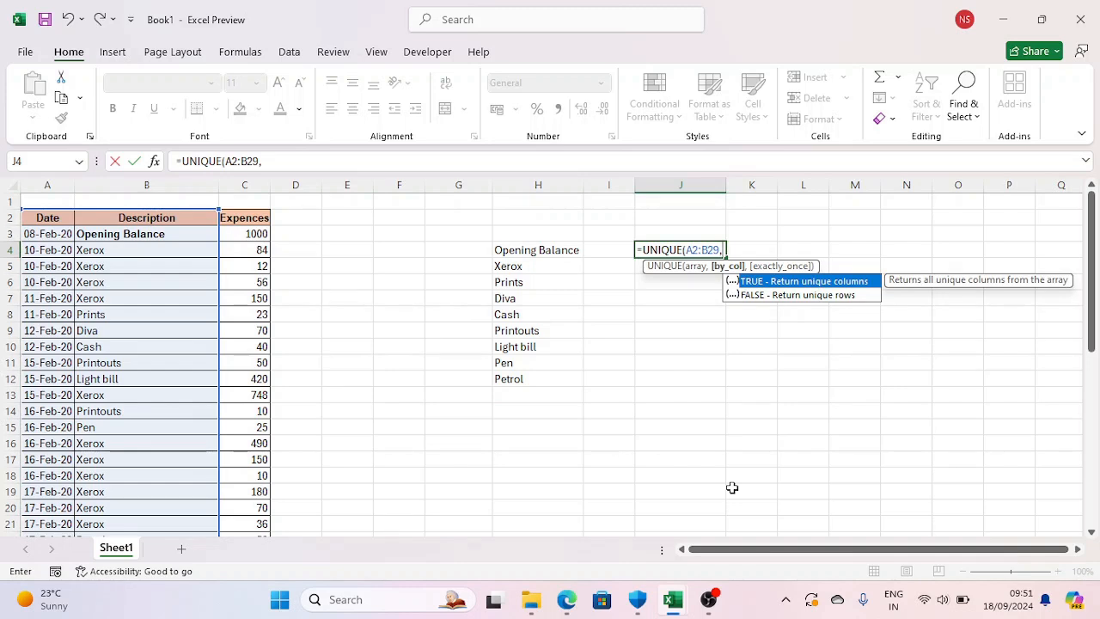
key(Down)
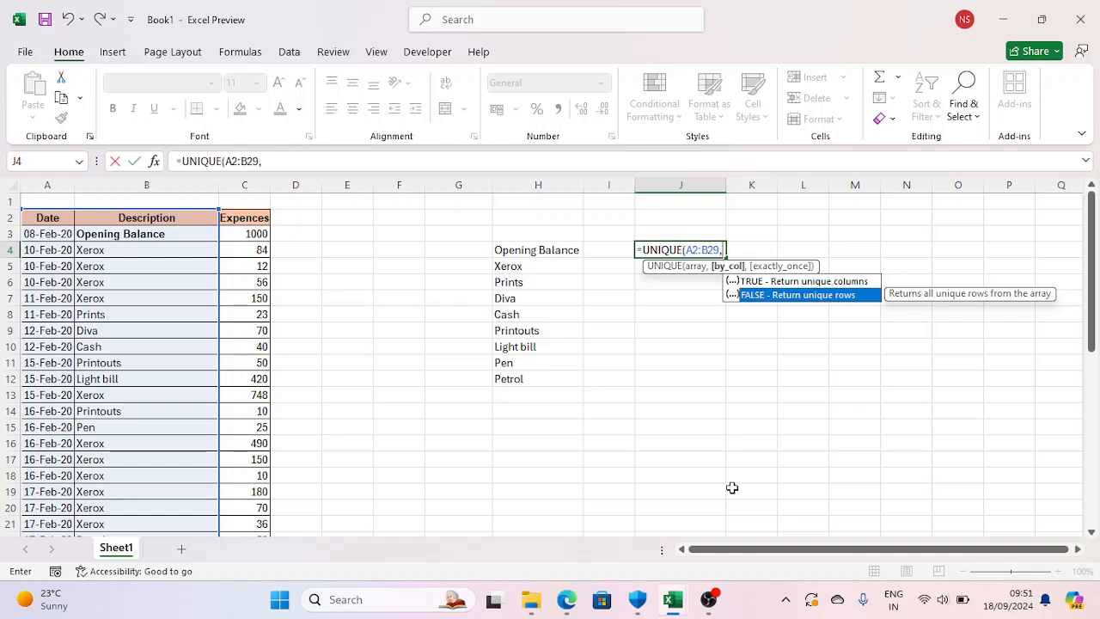
key(Tab)
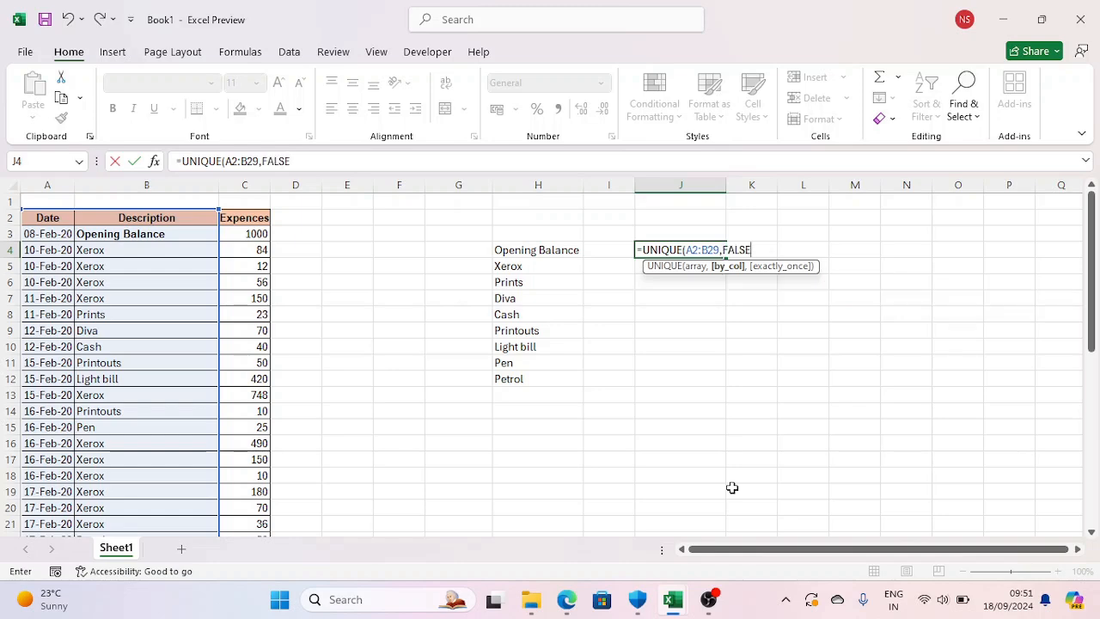
text())
key(Return)
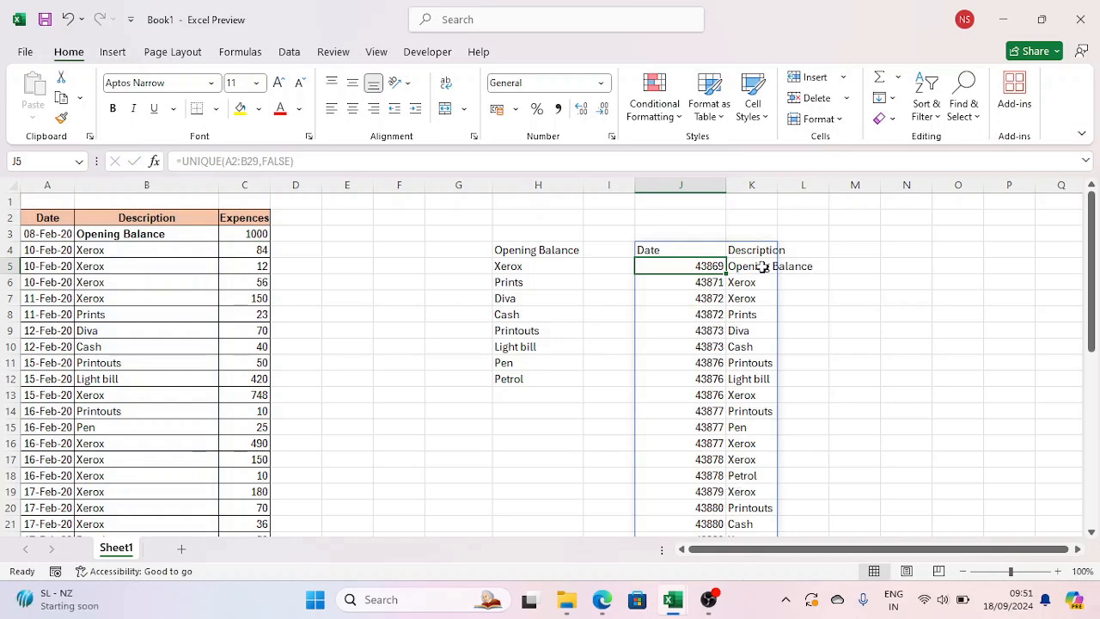
- Format the serial numbers in J5:J23 as dates of type *14/03/2012, and widen column K to fit its descriptions
scroll(582, 405, down, 1)
shift+click(706, 507)
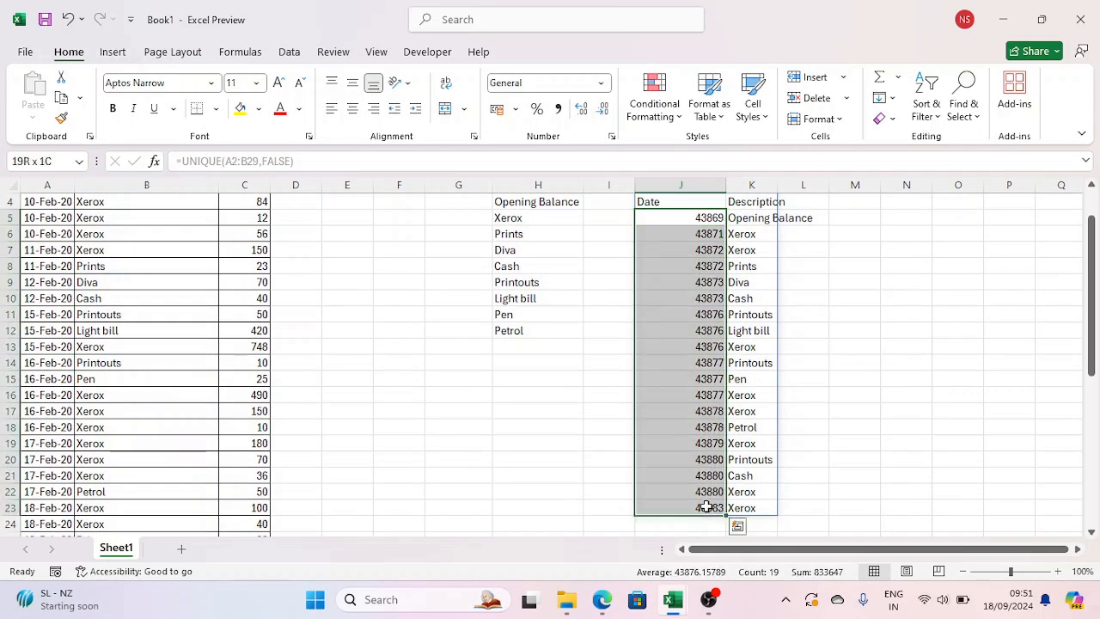
key(ctrl+1)
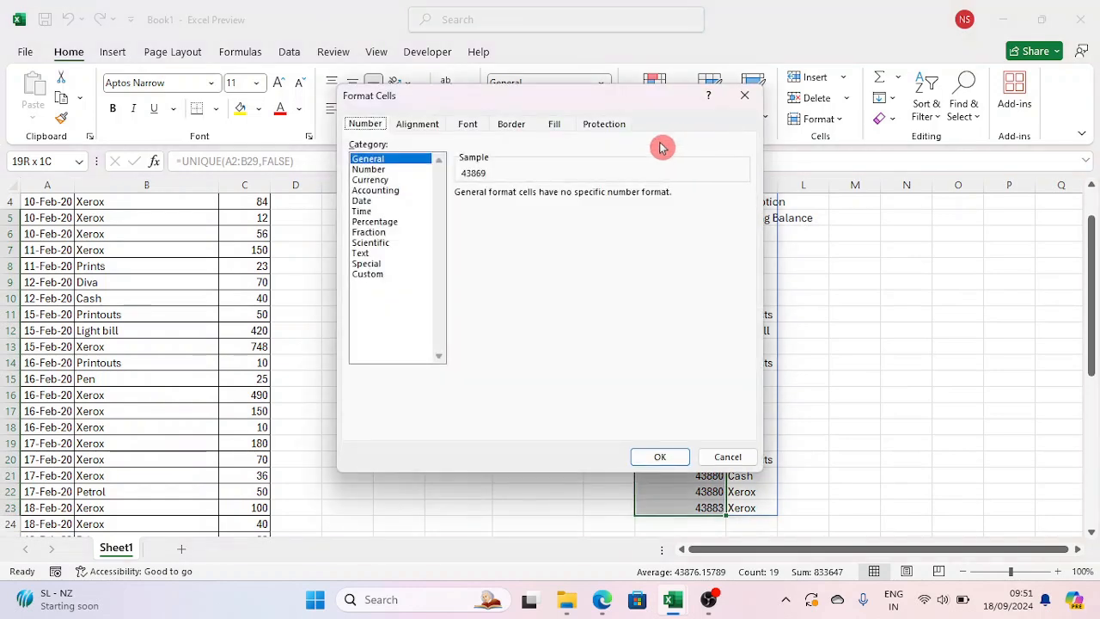
click(378, 201)
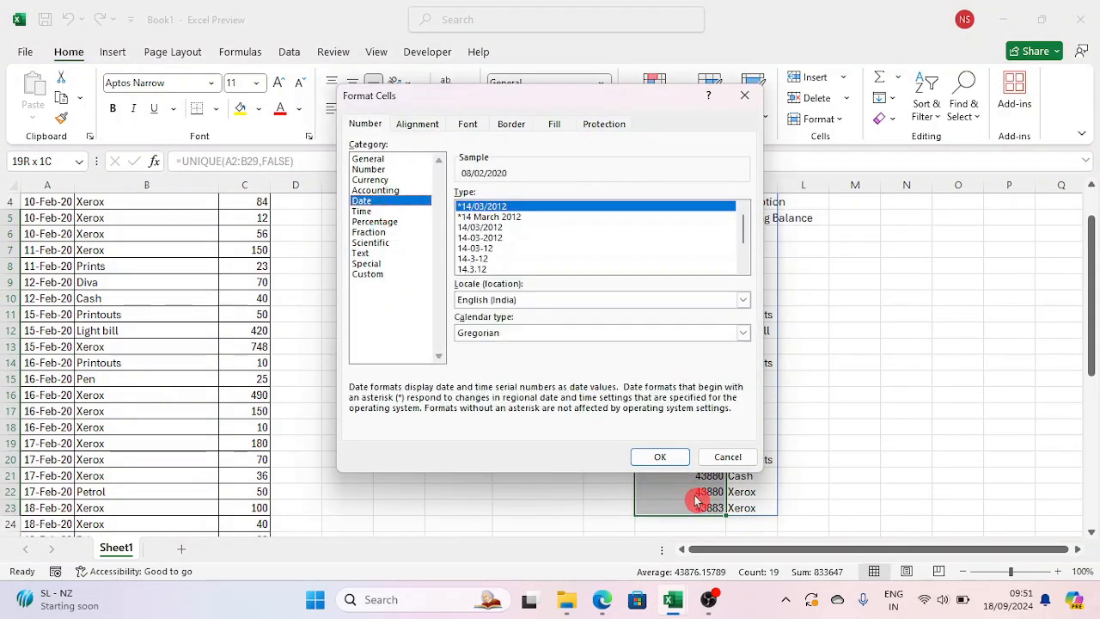
click(660, 456)
scroll(869, 374, up, 1)
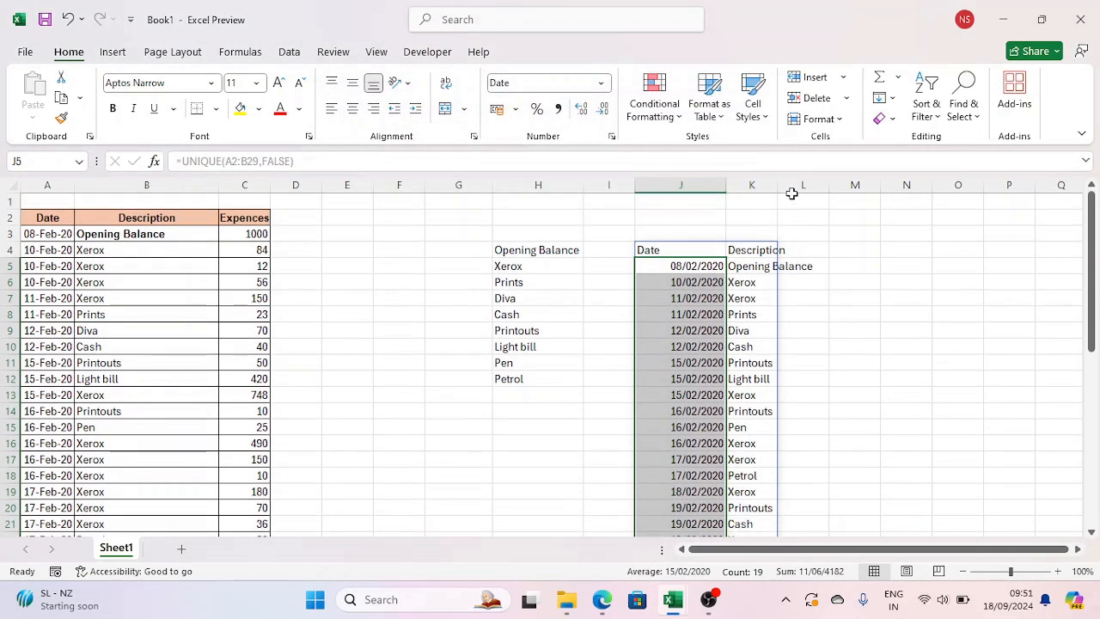
drag(778, 187, 841, 186)
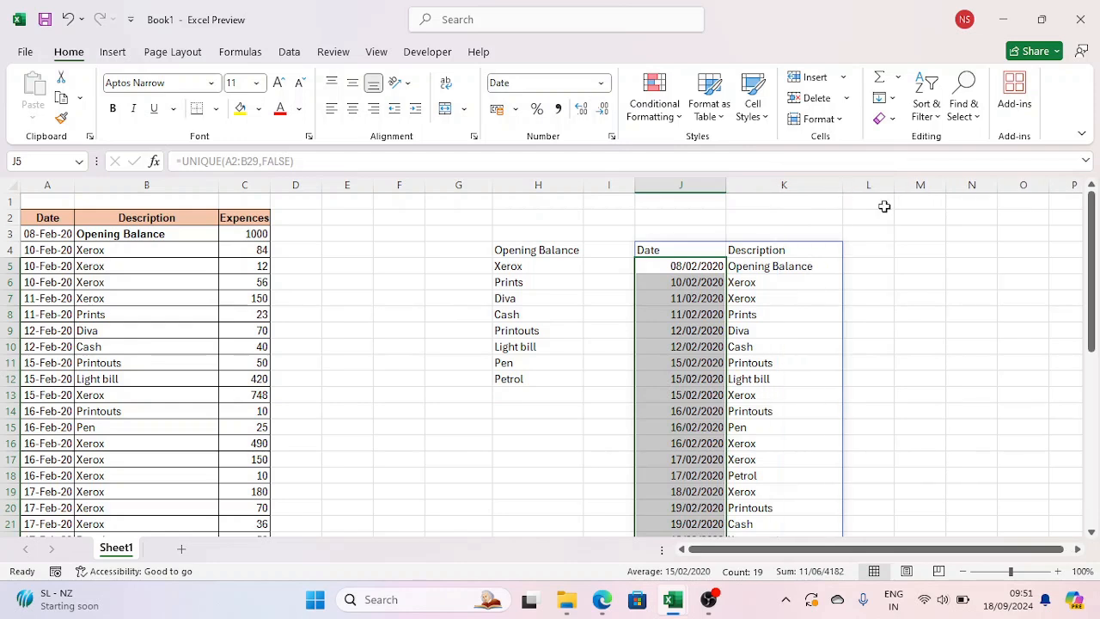
- Check the repeated Xerox entries in the unique rows, and fill the 10-Feb-20 Xerox source rows A4:C6 with light green
click(716, 269)
drag(768, 282, 768, 297)
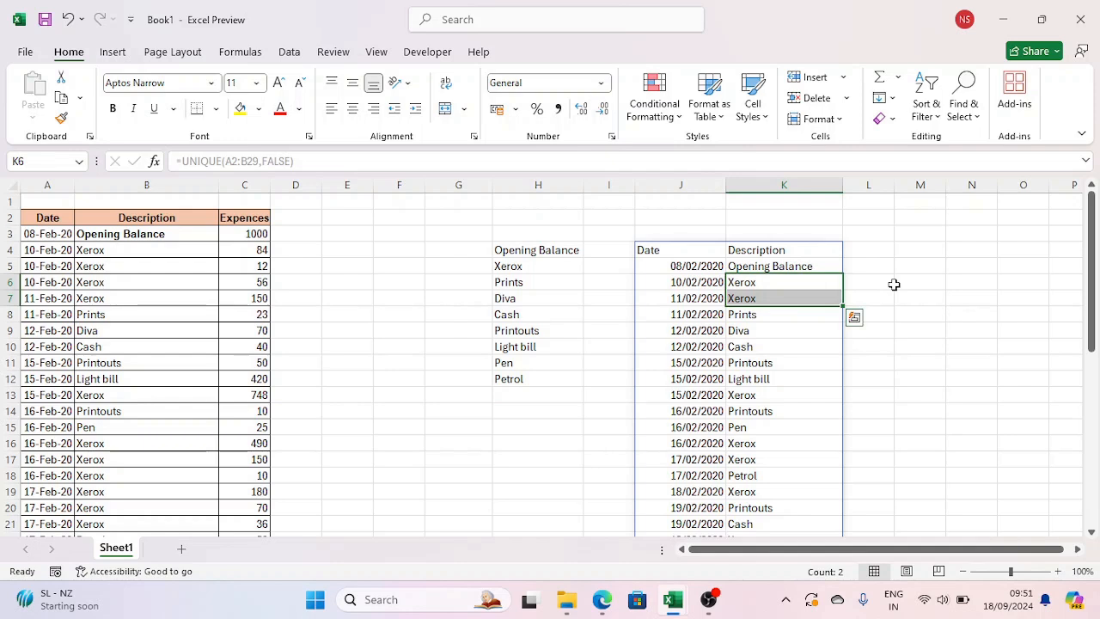
drag(760, 443, 759, 460)
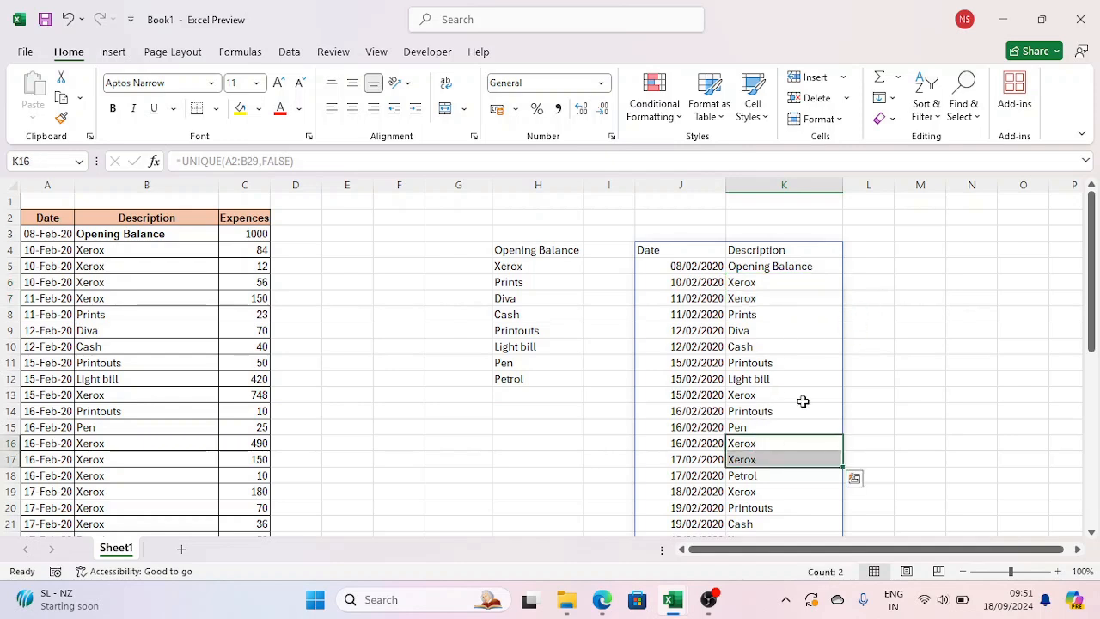
click(678, 283)
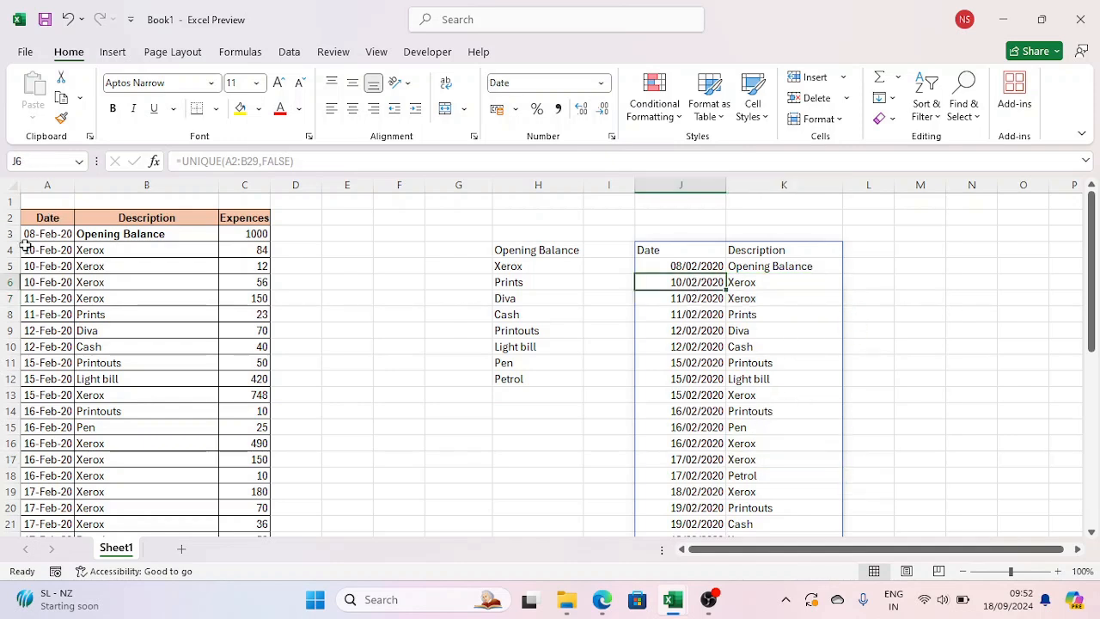
drag(26, 247, 230, 282)
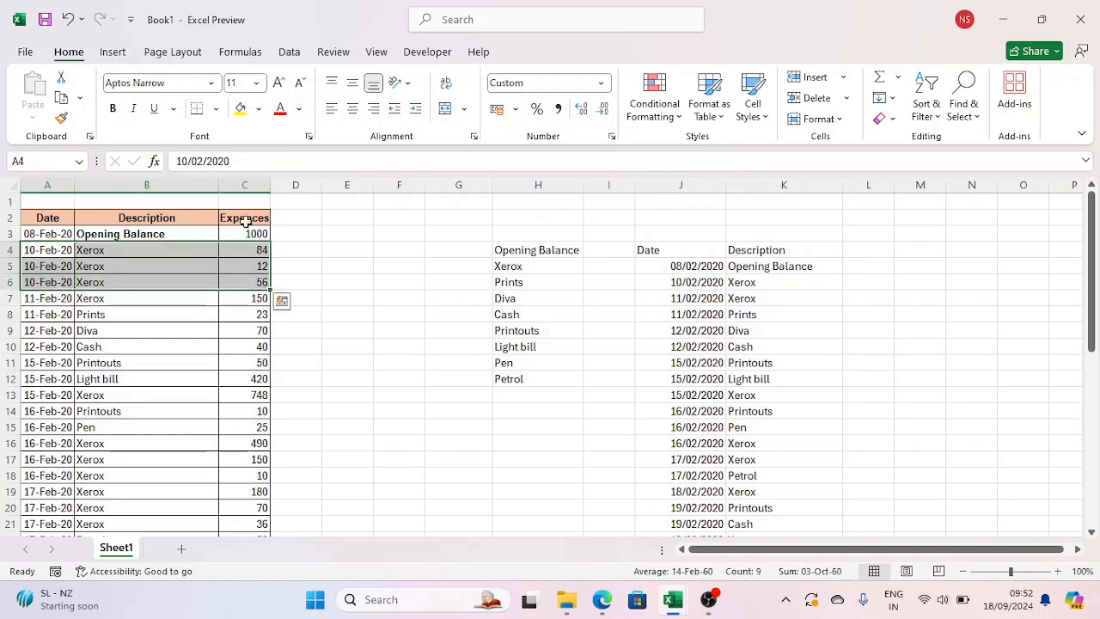
click(258, 108)
click(375, 223)
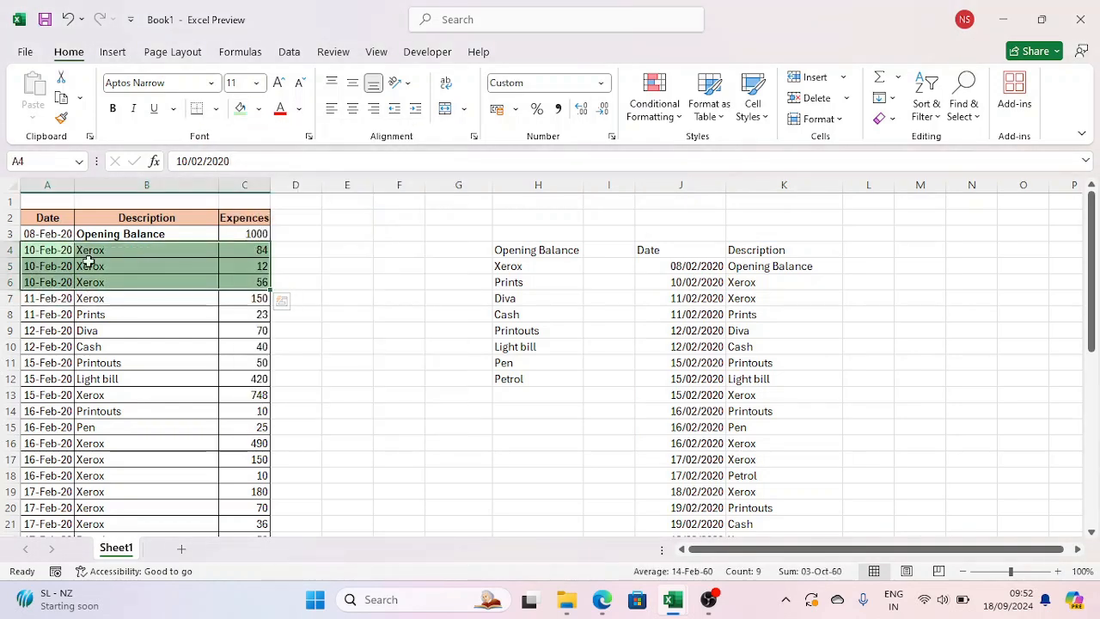
- Compare the dates and descriptions of source rows A4:B6 with the 10/02/2020 Xerox row in the unique results
click(48, 262)
drag(46, 248, 91, 283)
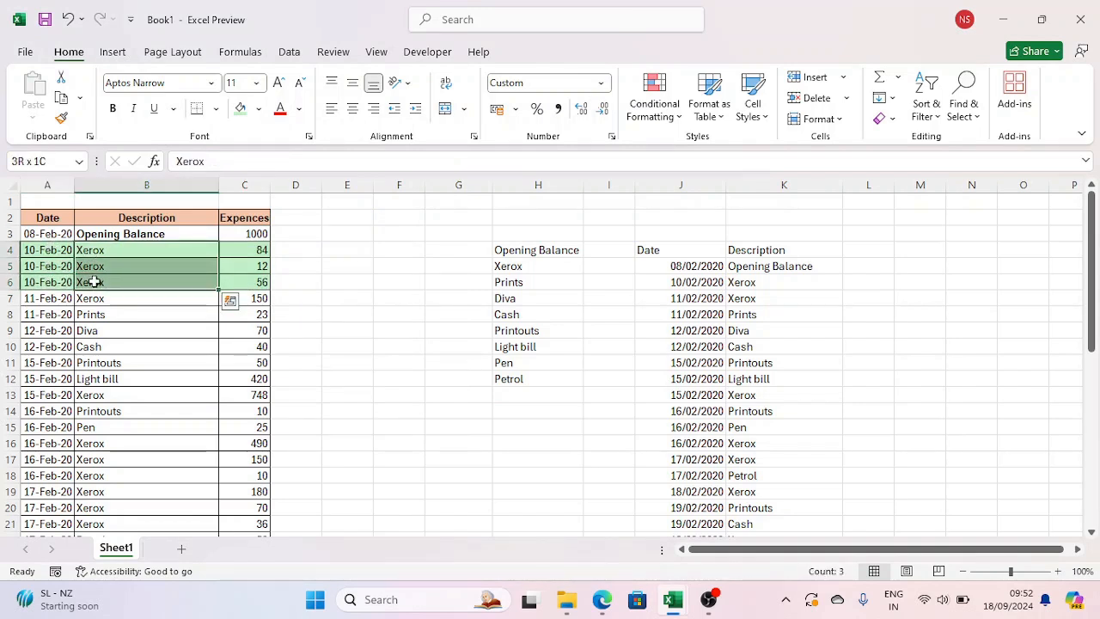
click(43, 252)
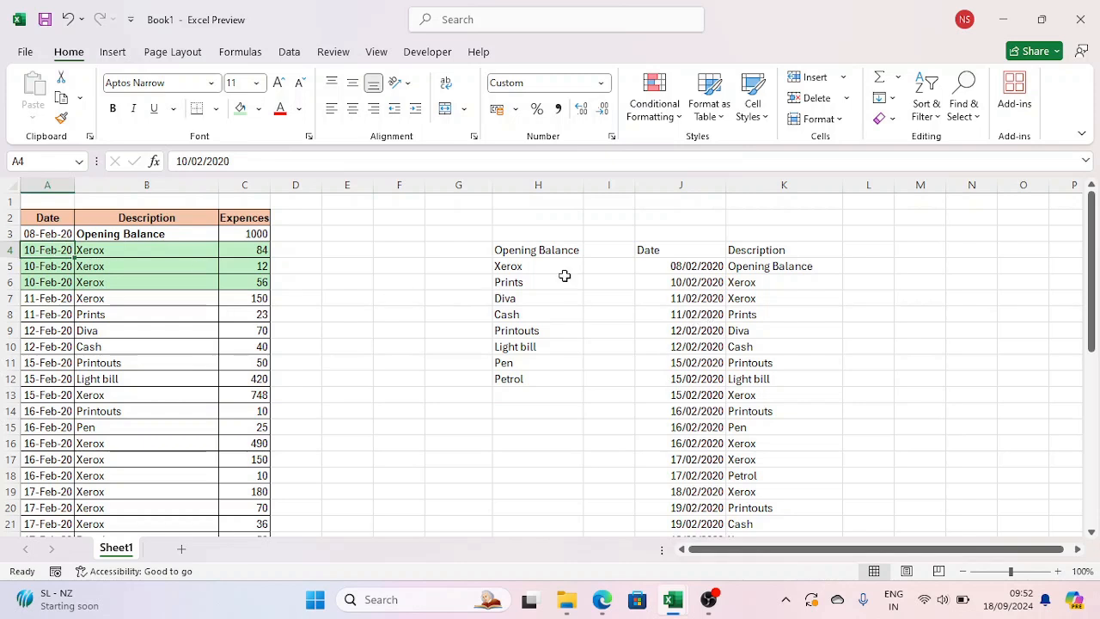
click(128, 252)
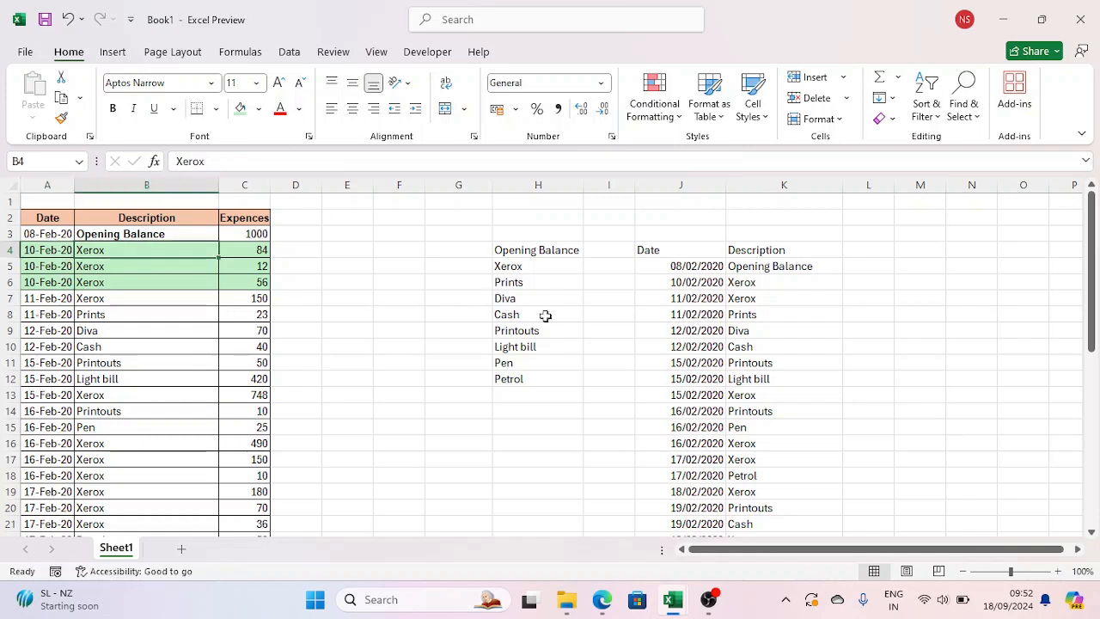
drag(684, 283, 773, 281)
click(177, 253)
click(44, 251)
drag(44, 251, 146, 251)
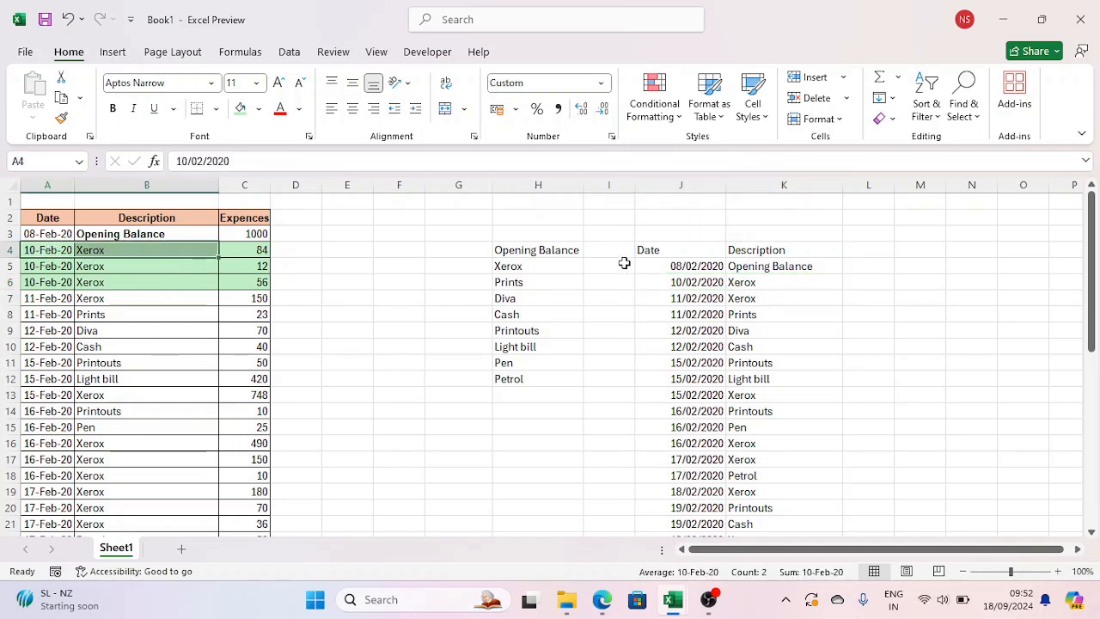
- Fill the 10/02/2020 Xerox result row J6:K6 with the same light green
drag(687, 282, 776, 284)
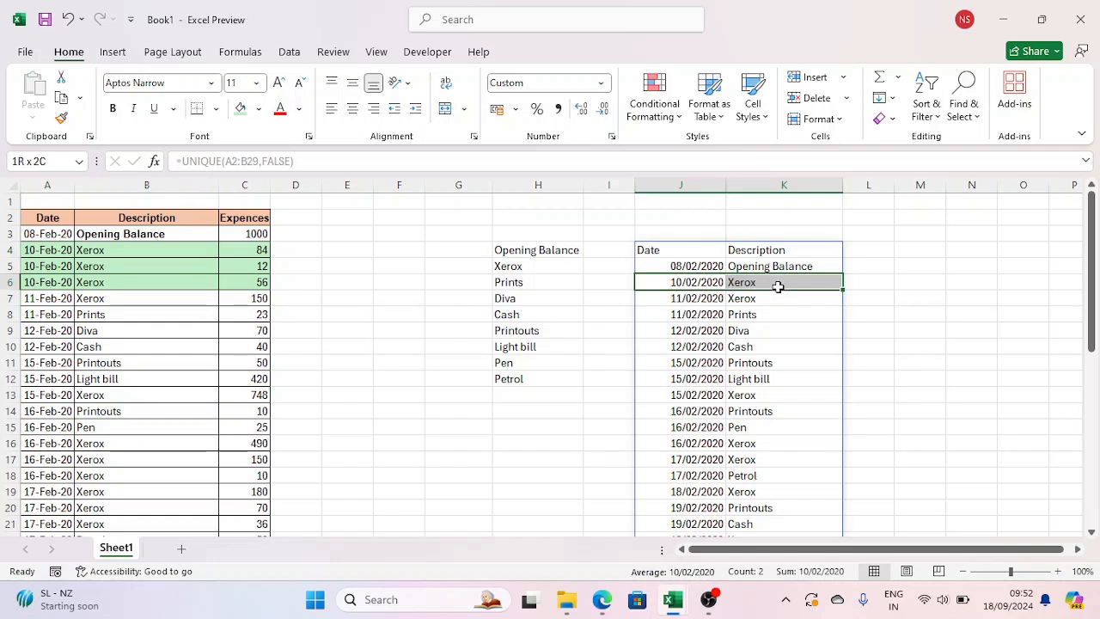
click(241, 109)
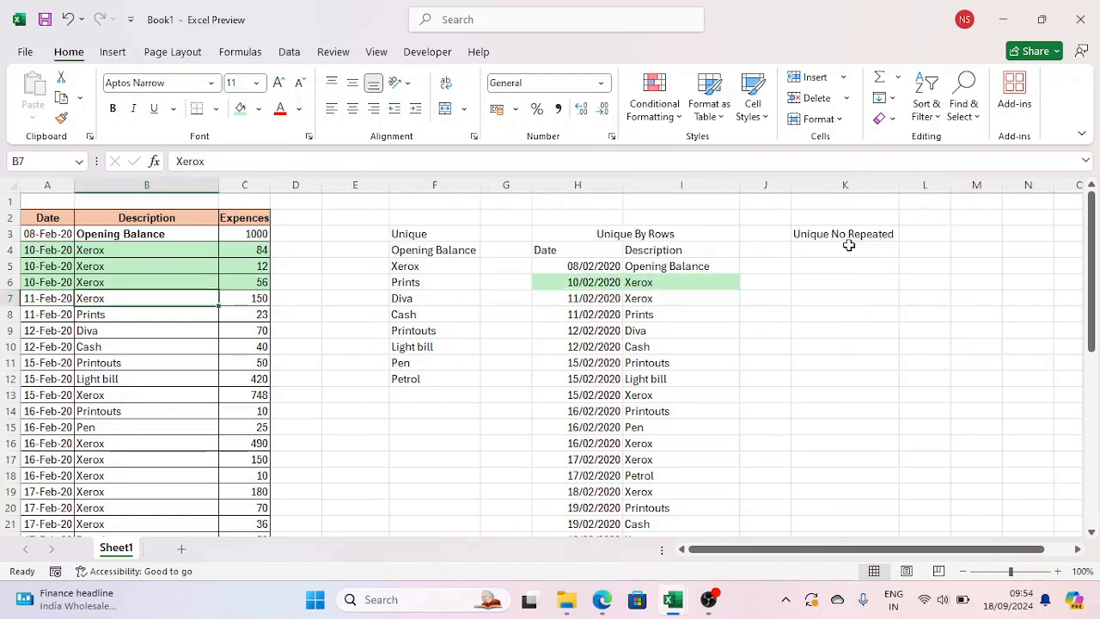
- Begin a UNIQUE formula in K4 under Unique No Repeated, using the descriptions B3:B29 as its array
click(848, 246)
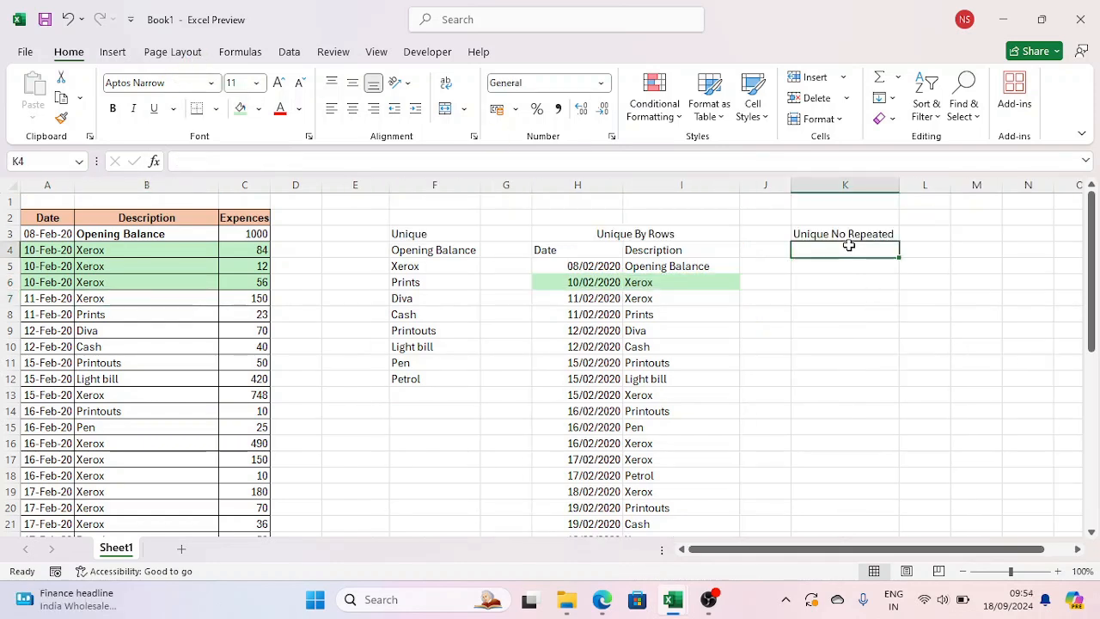
click(170, 179)
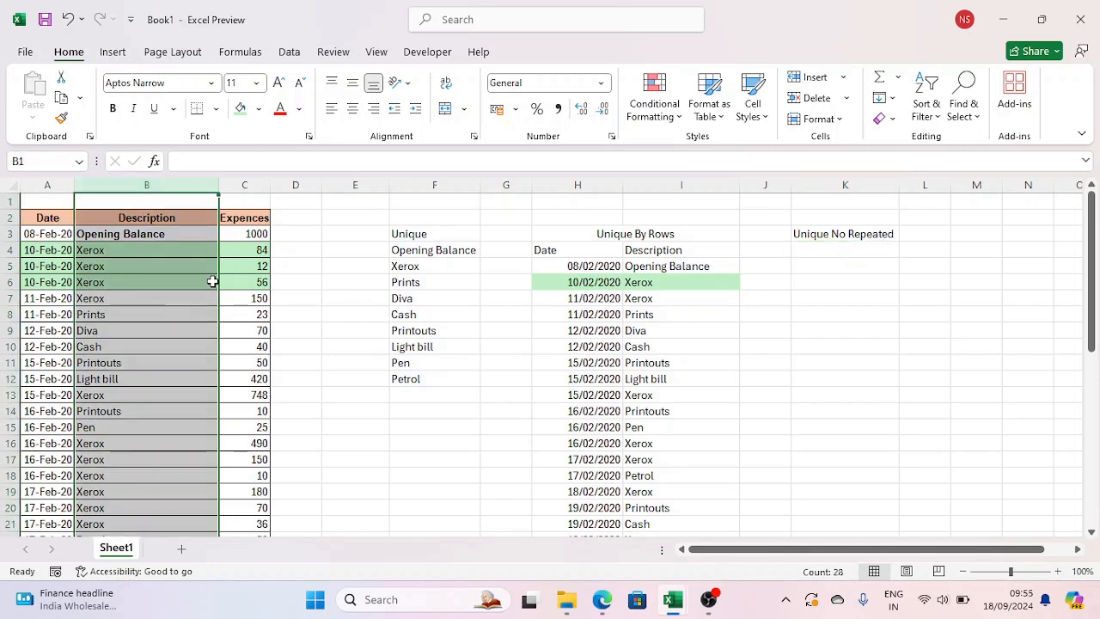
click(120, 312)
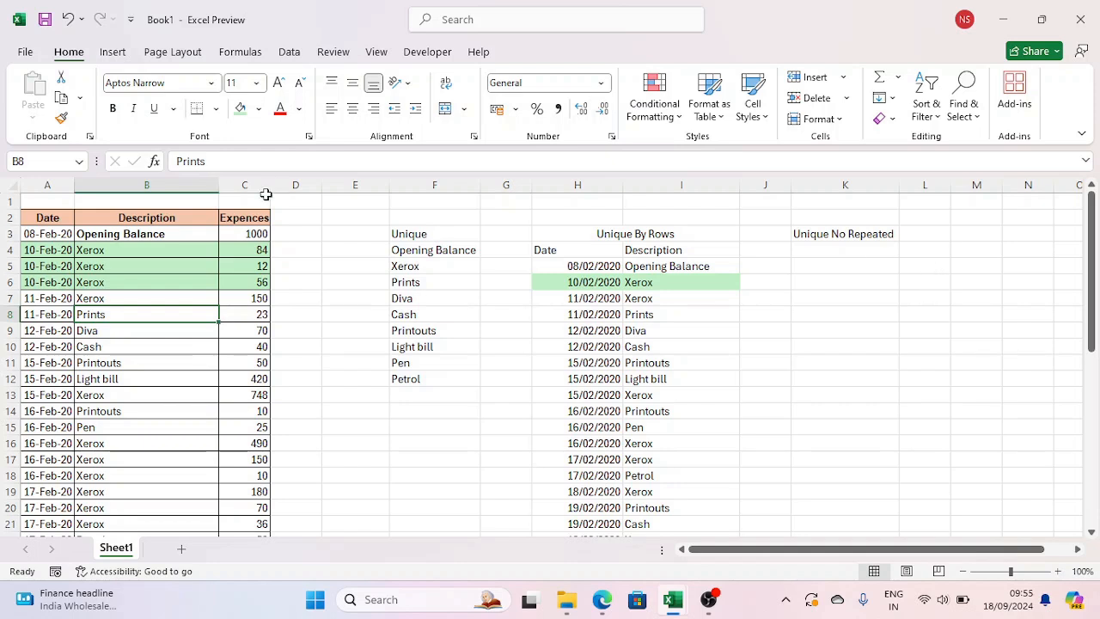
click(182, 180)
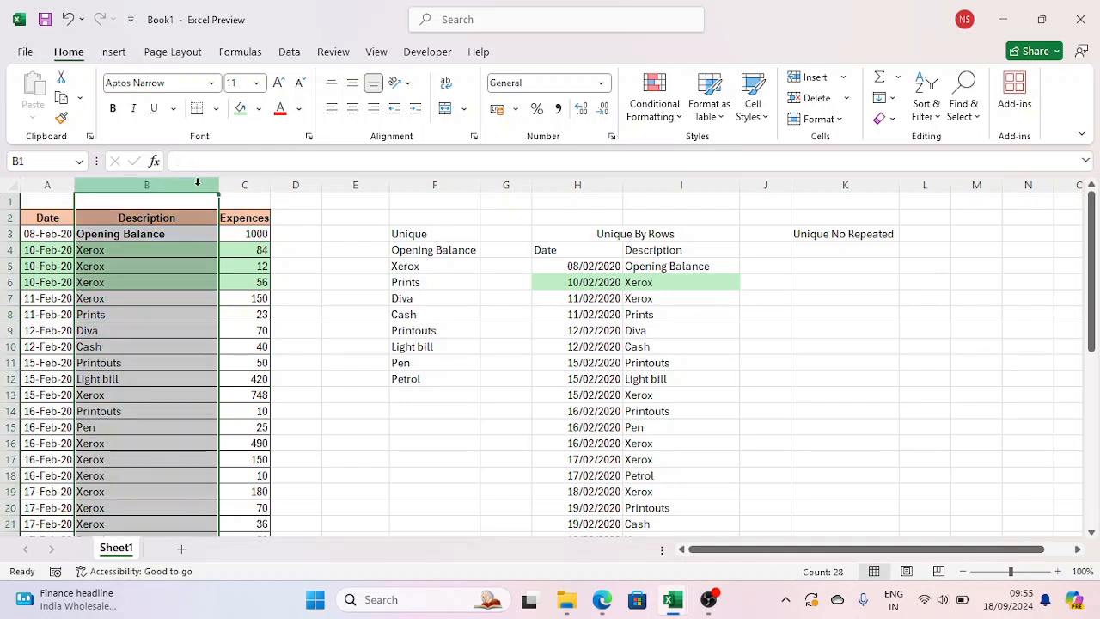
click(850, 250)
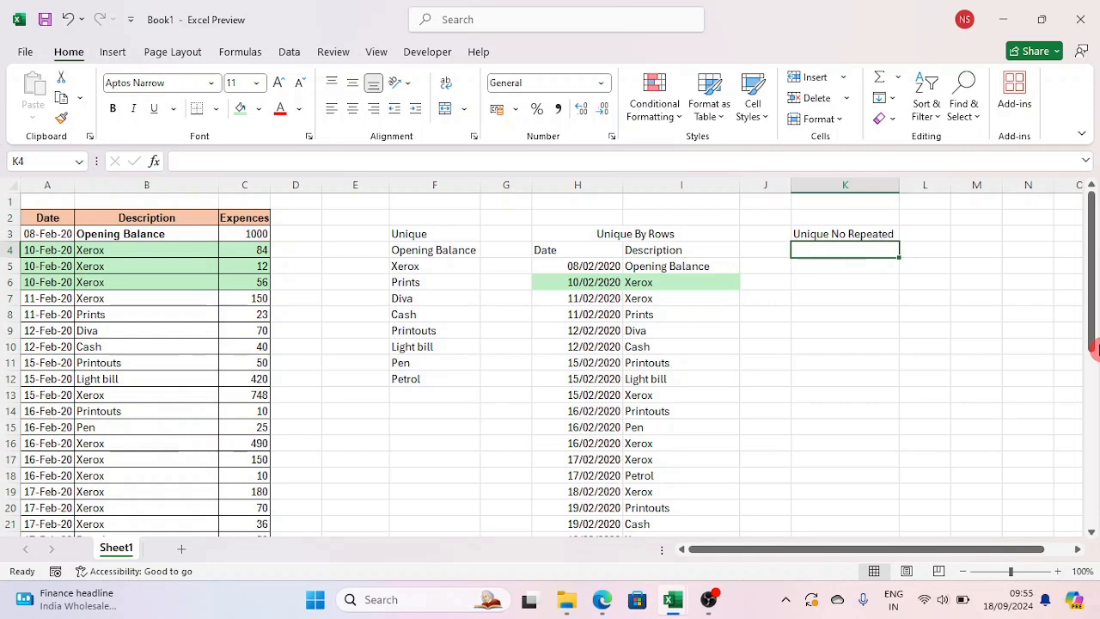
text(=uni)
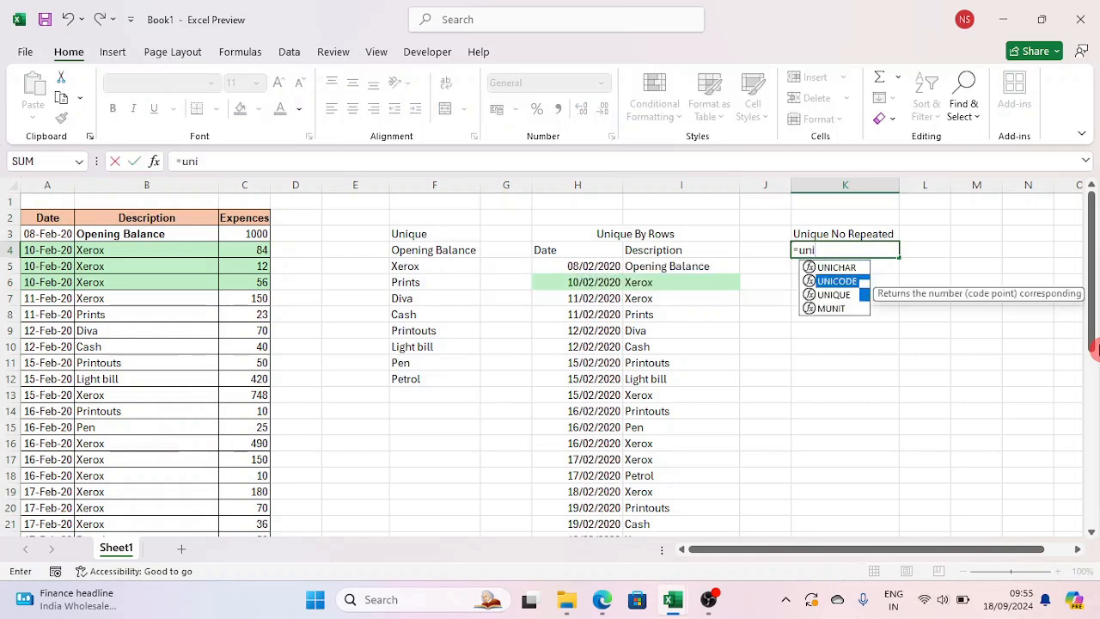
key(Down)
key(Tab)
click(146, 233)
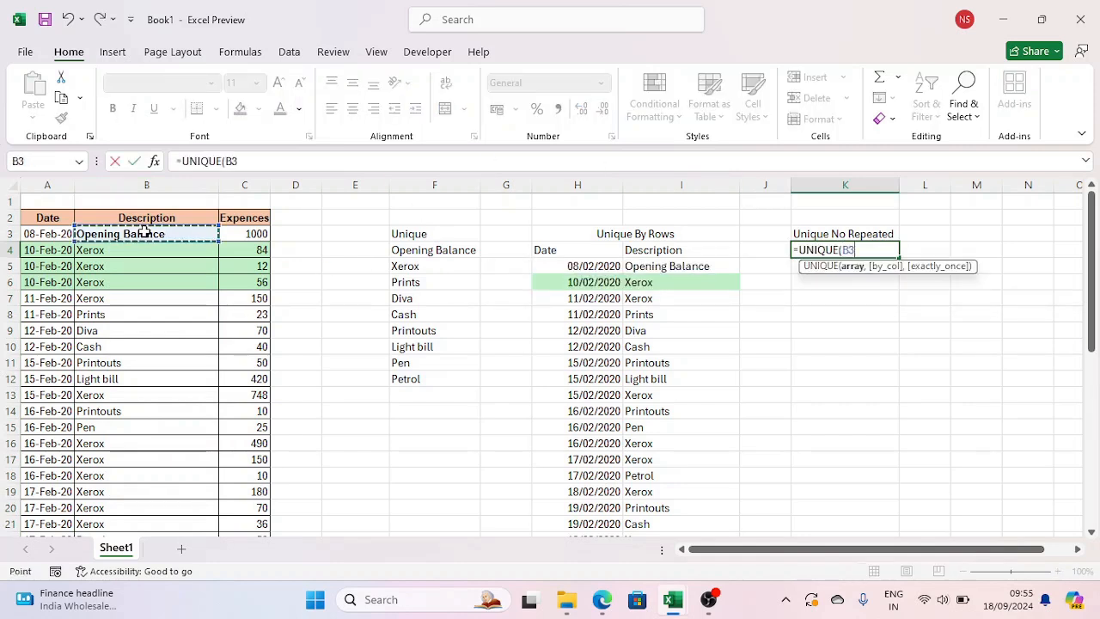
key(ctrl+shift+Down)
scroll(144, 232, up, 3)
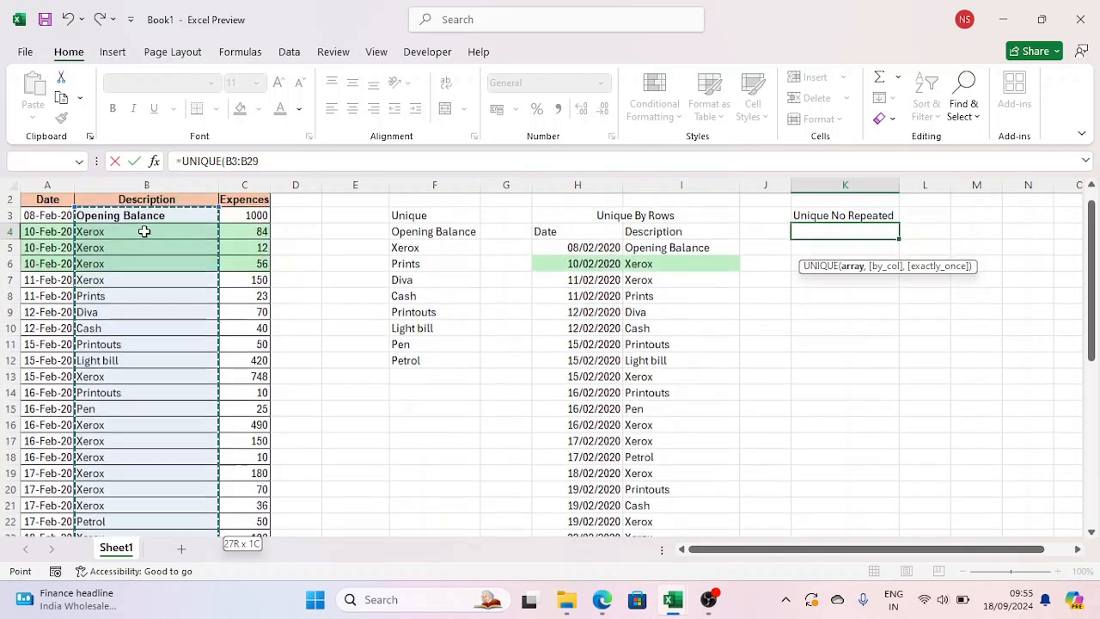
- Leave by_col empty, set exactly_once to TRUE, and complete the UNIQUE formula in K4
text(,)
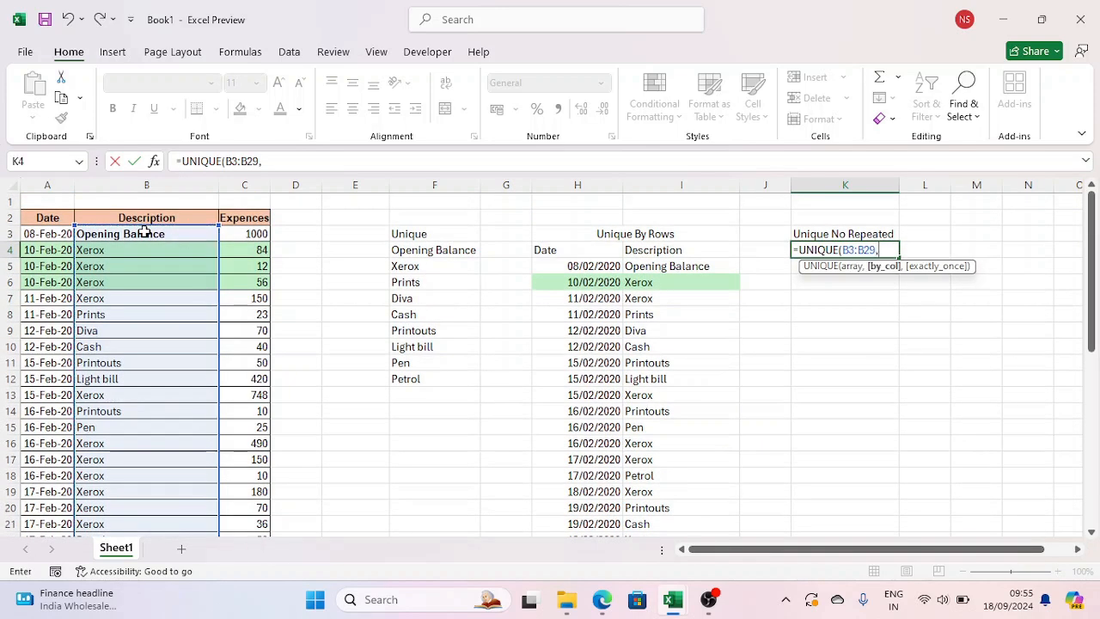
text(,)
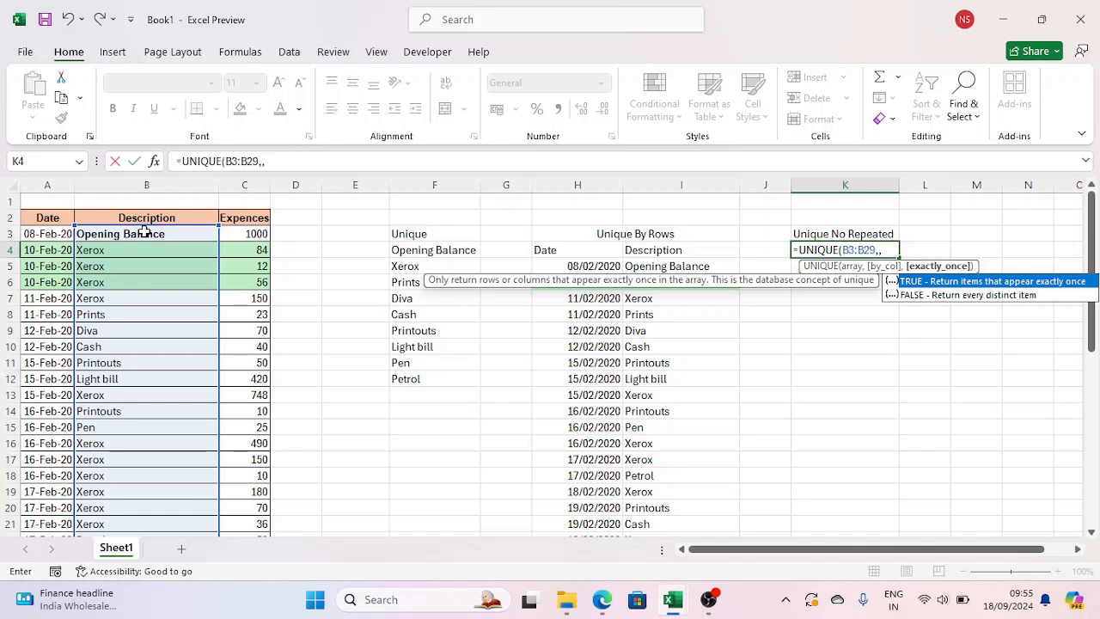
key(Tab)
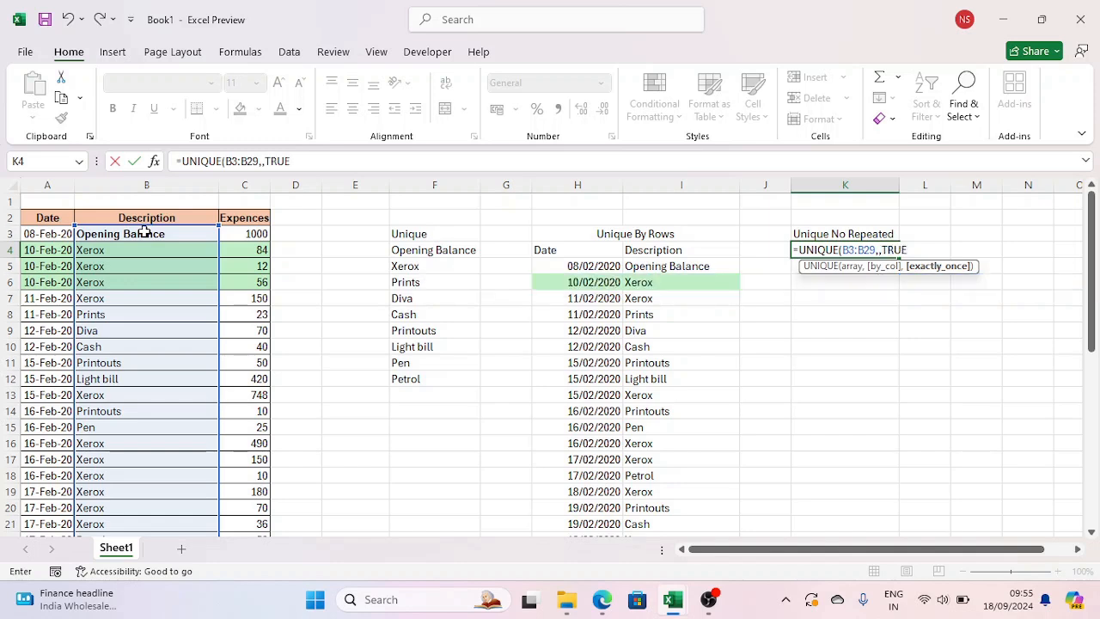
text())
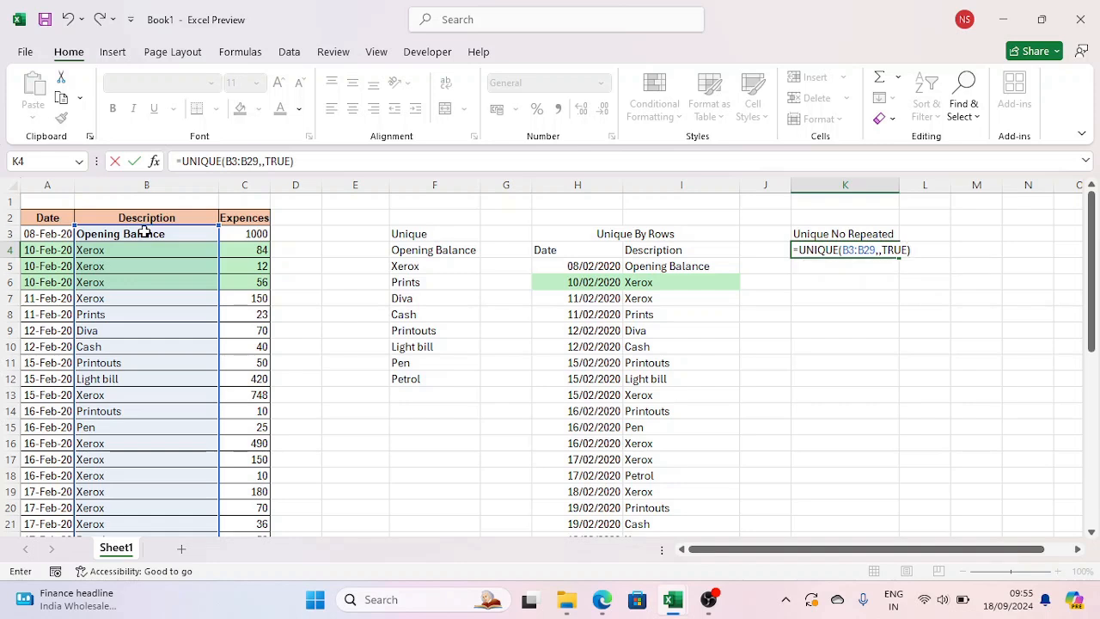
key(Return)
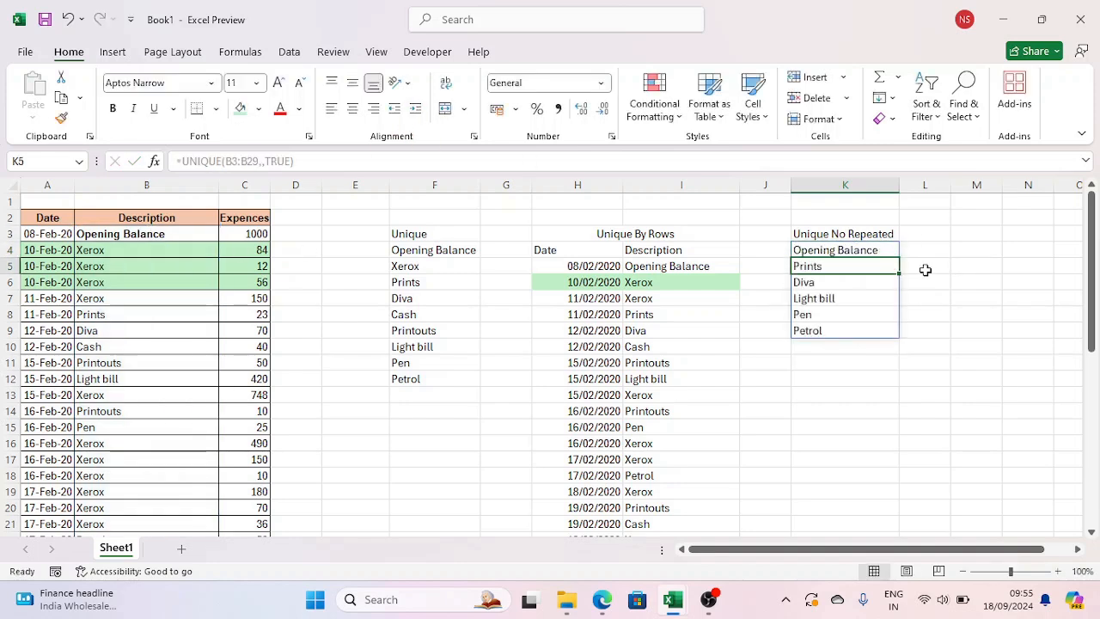
- Review the non-repeated descriptions in K5:K9, and locate the matching Prints entry in source row A8:C8
click(824, 299)
click(819, 314)
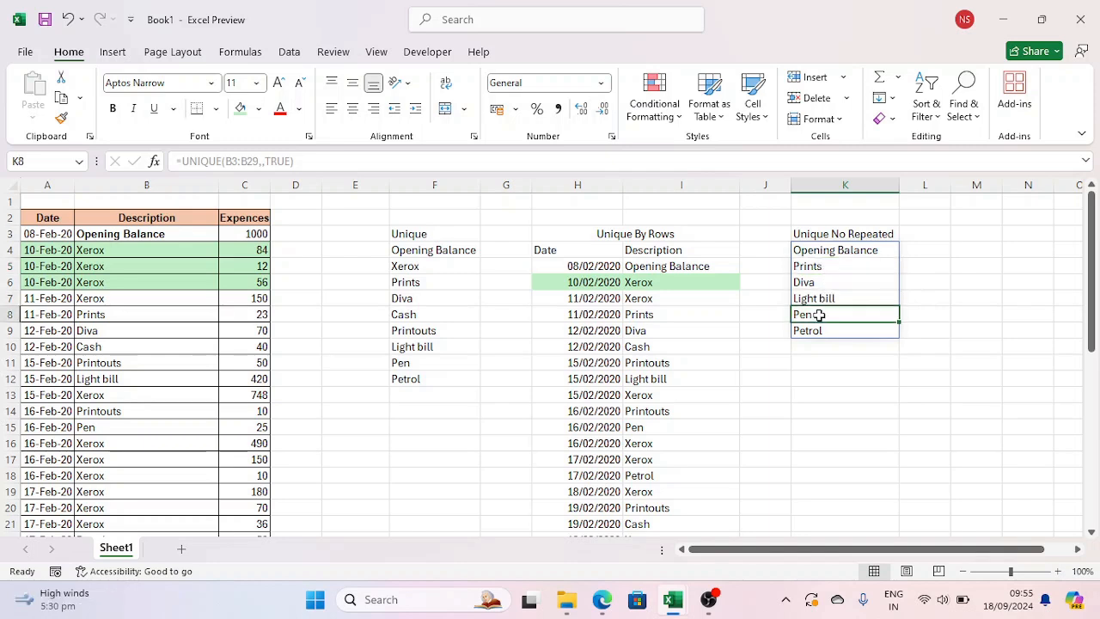
mouse_move(812, 330)
mouse_down()
mouse_move(834, 267)
mouse_move(828, 330)
mouse_up()
click(835, 267)
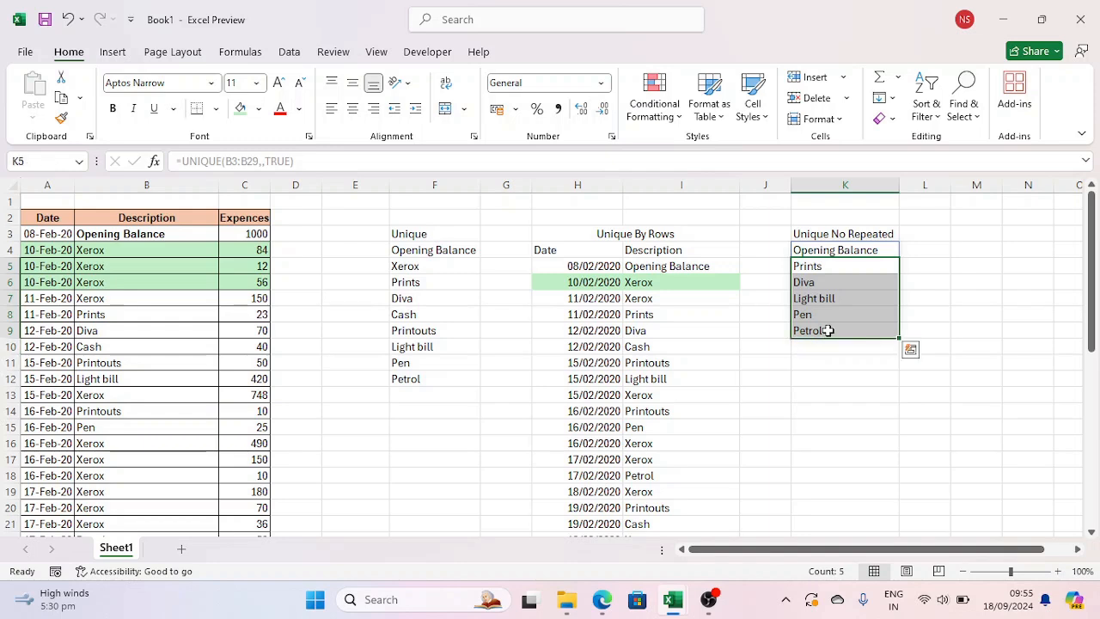
click(829, 267)
drag(37, 310, 257, 309)
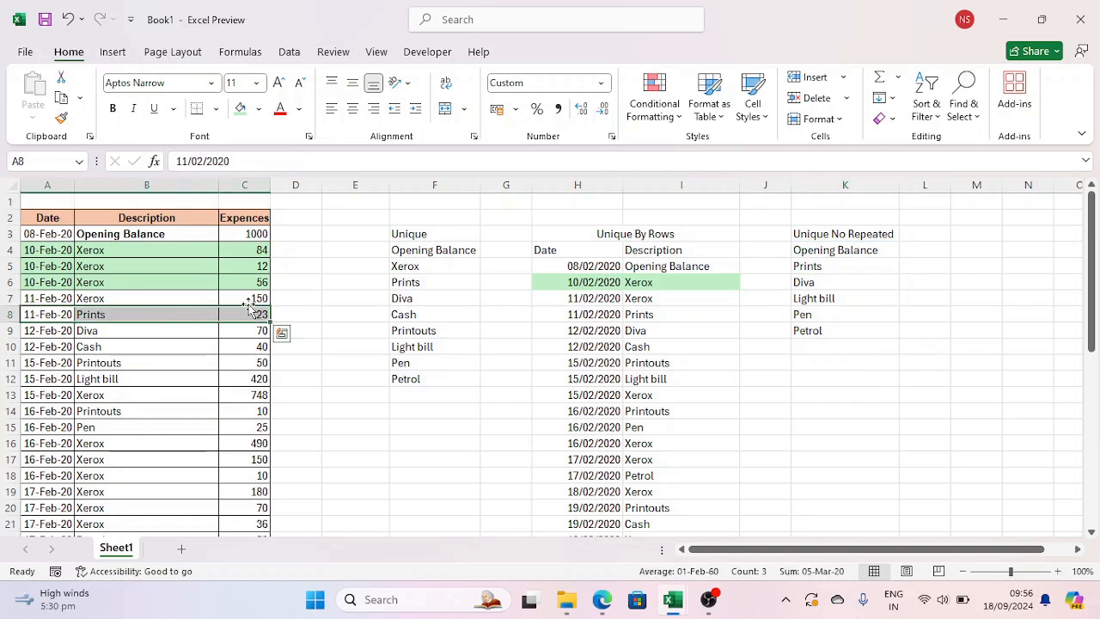